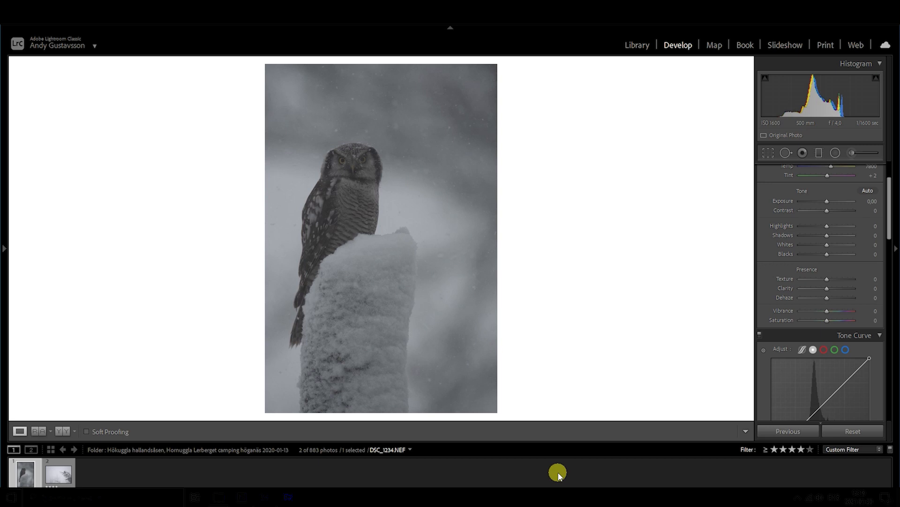
Turn on Remove Chromatic Aberration for the portrait-format owl photo DSC_1234.NEF.
{"action": "key", "text": "Right"}
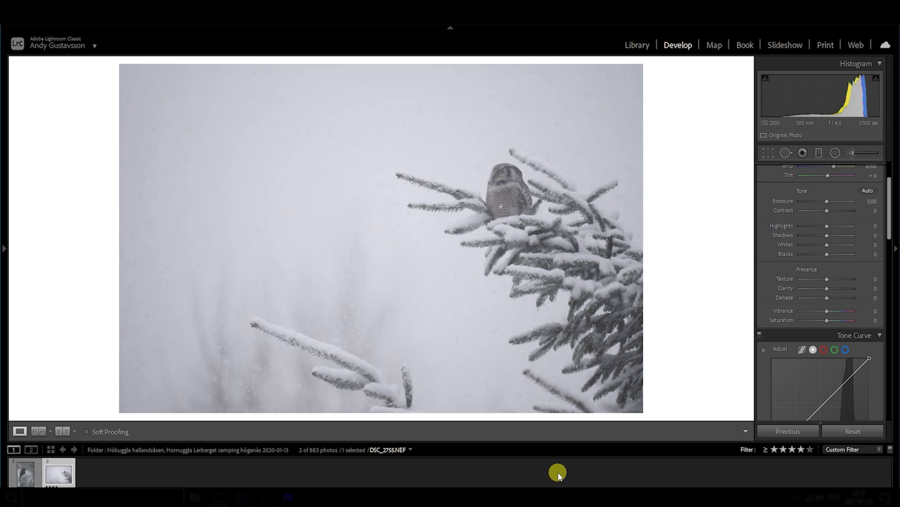
{"action": "key", "text": "Left"}
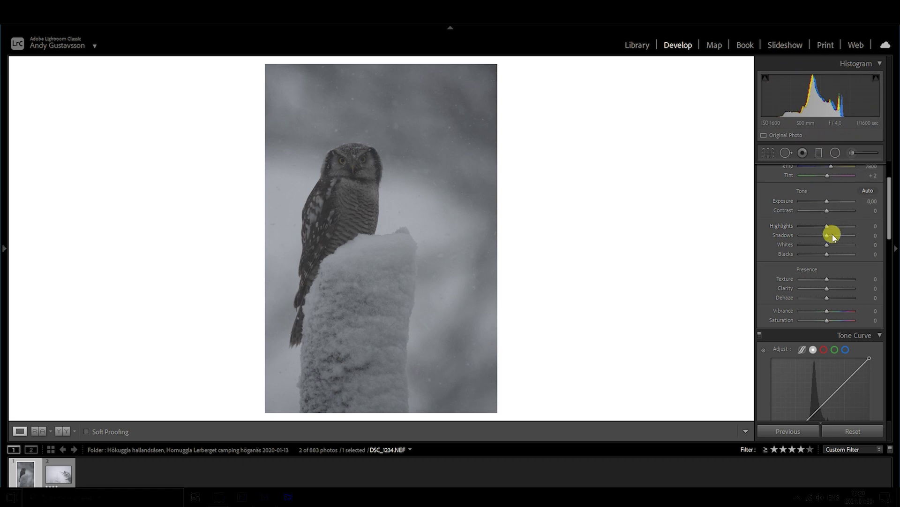
{"action": "scroll", "coordinate": [828, 256], "scroll_direction": "up", "scroll_amount": 3}
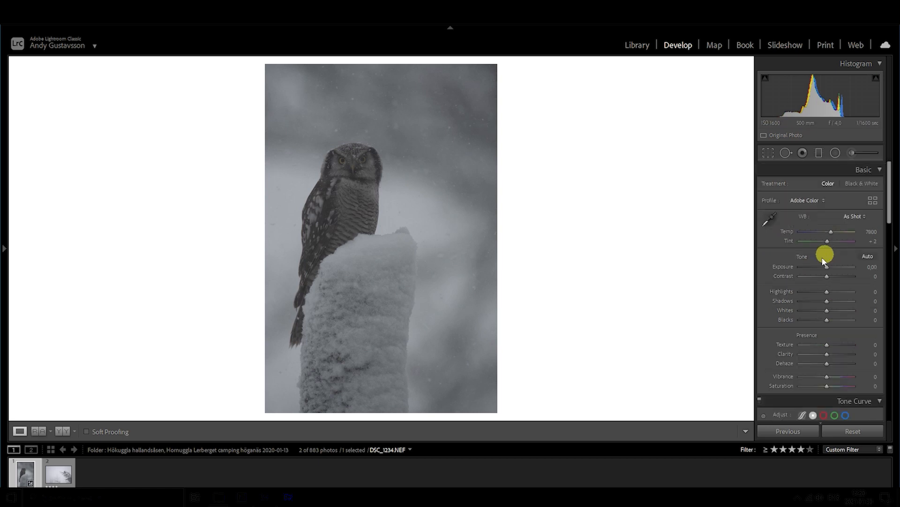
{"action": "scroll", "coordinate": [821, 258], "scroll_direction": "down", "scroll_amount": 12}
{"action": "scroll", "coordinate": [817, 254], "scroll_direction": "down", "scroll_amount": 10}
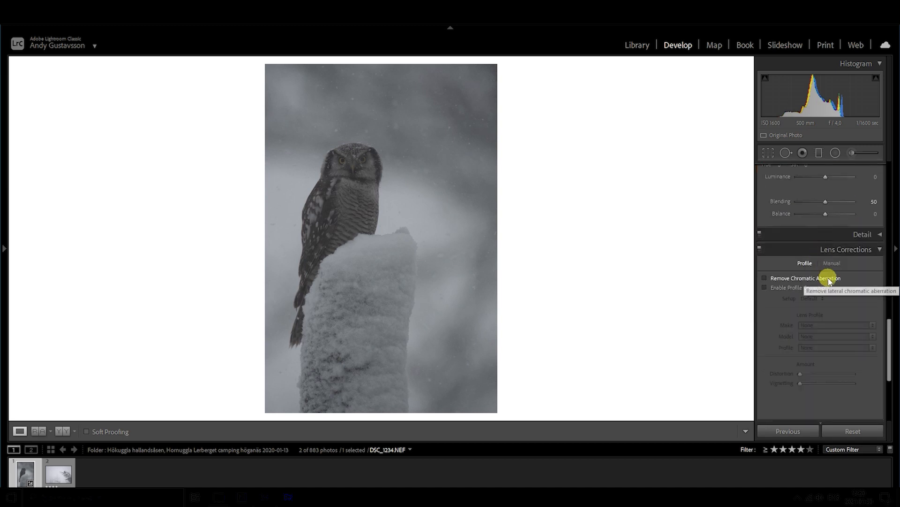
{"action": "left_click", "coordinate": [831, 279]}
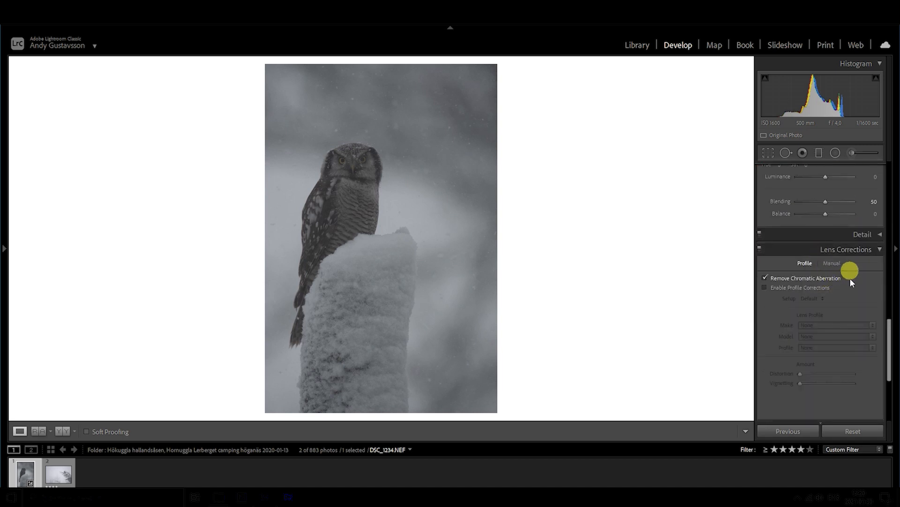
Compare the owl photo with lens profile corrections on and off, leaving them off.
{"action": "left_click", "coordinate": [811, 287]}
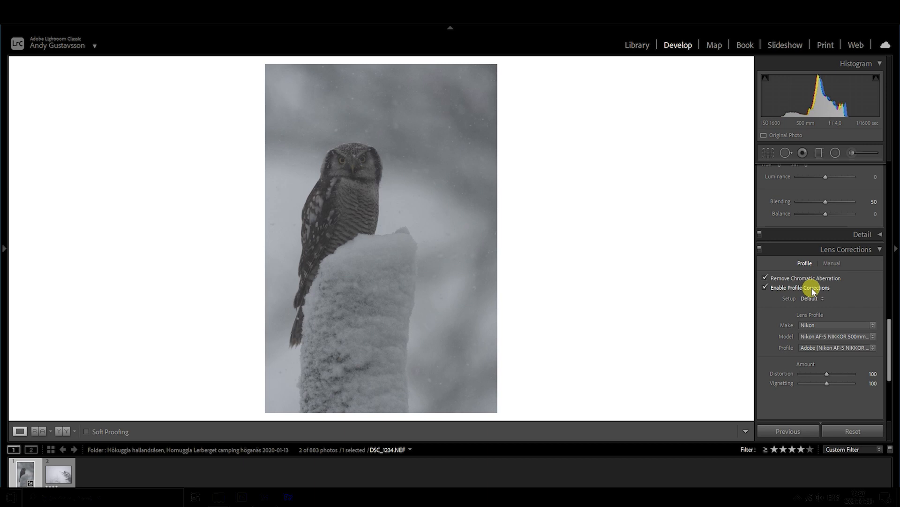
{"action": "left_click", "coordinate": [812, 288]}
{"action": "left_click", "coordinate": [811, 287]}
{"action": "left_click", "coordinate": [811, 287]}
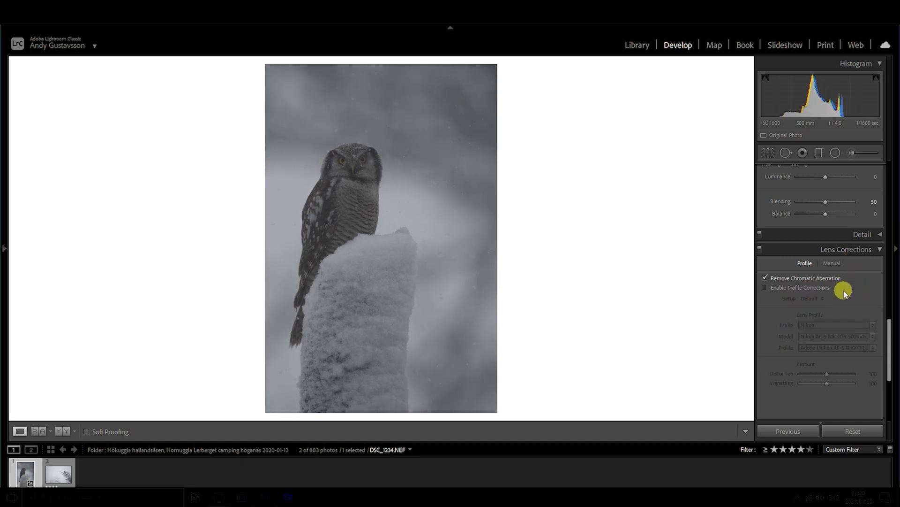
{"action": "left_click", "coordinate": [819, 290]}
{"action": "left_click", "coordinate": [818, 290]}
Set the photo's Shadows to +46 and Blacks to -26.
{"action": "scroll", "coordinate": [838, 290], "scroll_direction": "up", "scroll_amount": 15}
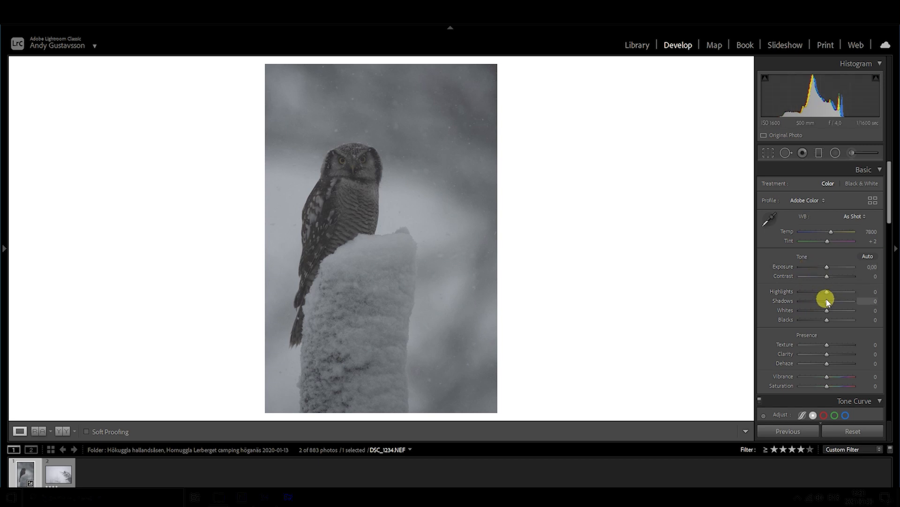
{"action": "left_click_drag", "start_coordinate": [827, 301], "coordinate": [839, 302]}
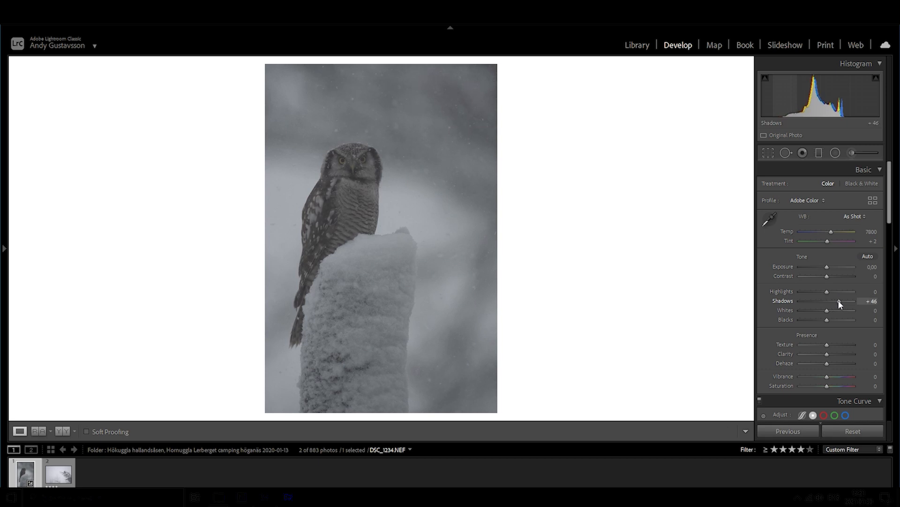
{"action": "left_click", "coordinate": [839, 302]}
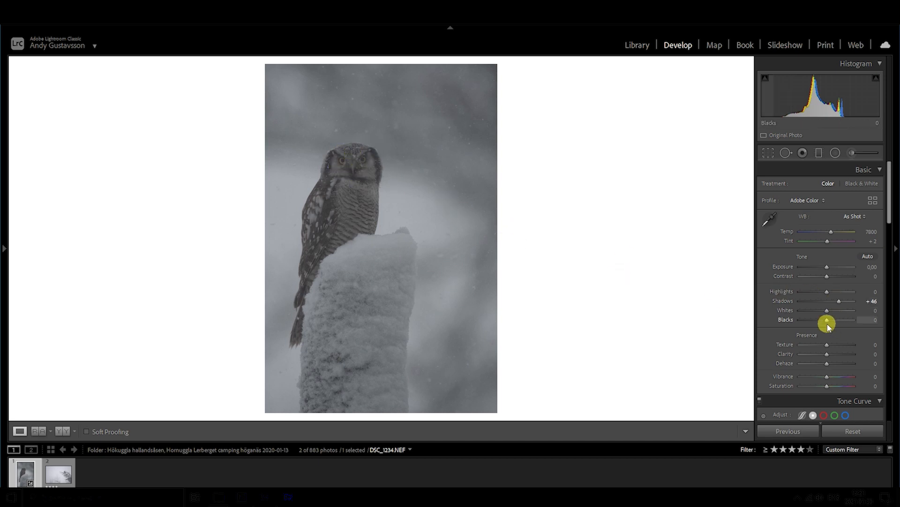
{"action": "left_click_drag", "start_coordinate": [828, 320], "coordinate": [822, 319]}
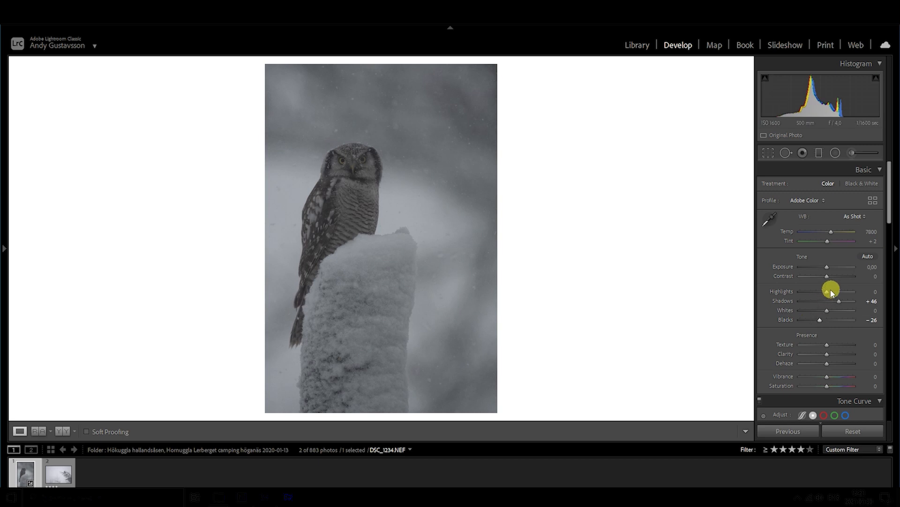
Set the photo's Highlights to -98 and Whites to +72.
{"action": "left_click_drag", "start_coordinate": [829, 293], "coordinate": [845, 312]}
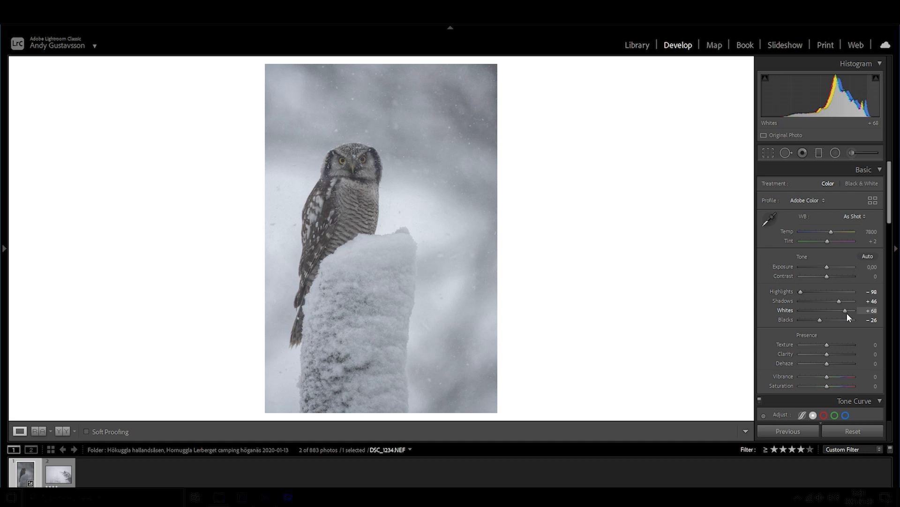
{"action": "left_click_drag", "start_coordinate": [847, 314], "coordinate": [848, 313]}
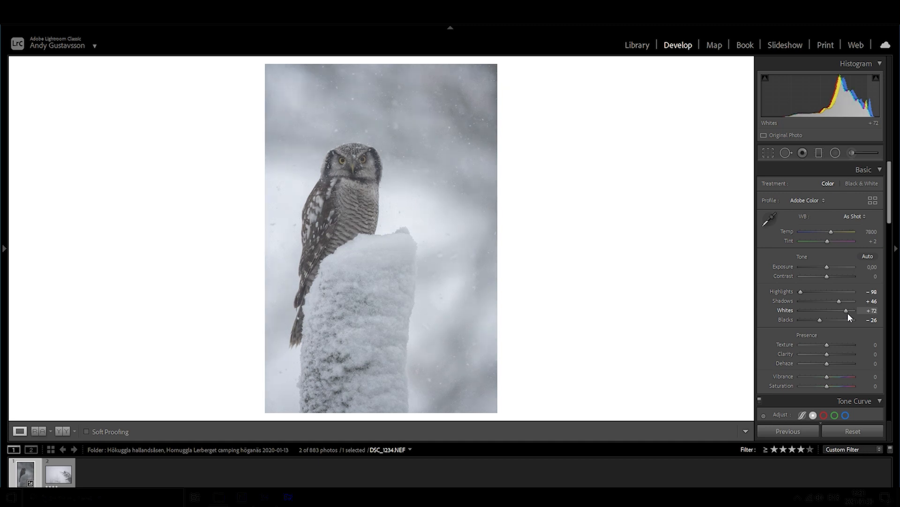
{"action": "left_click", "coordinate": [845, 312]}
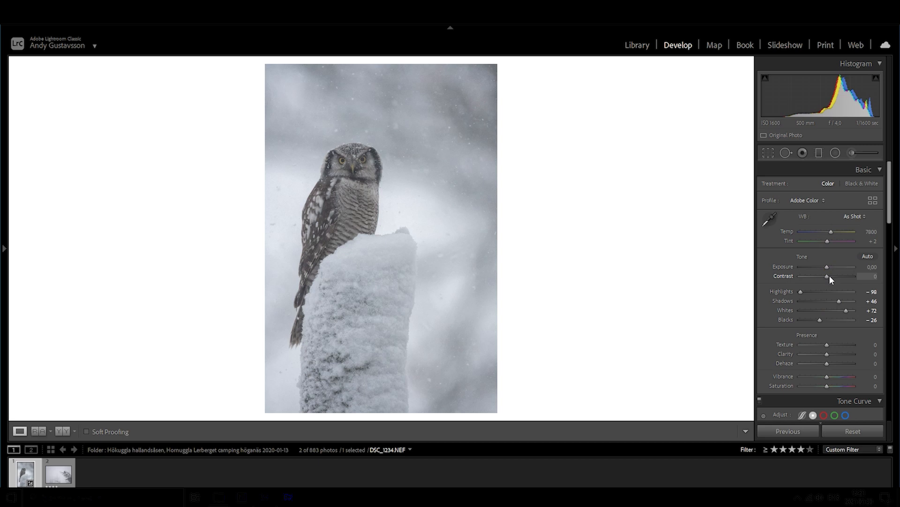
Set the photo's Contrast to +9 and Dehaze to +5.
{"action": "left_click_drag", "start_coordinate": [830, 278], "coordinate": [828, 285]}
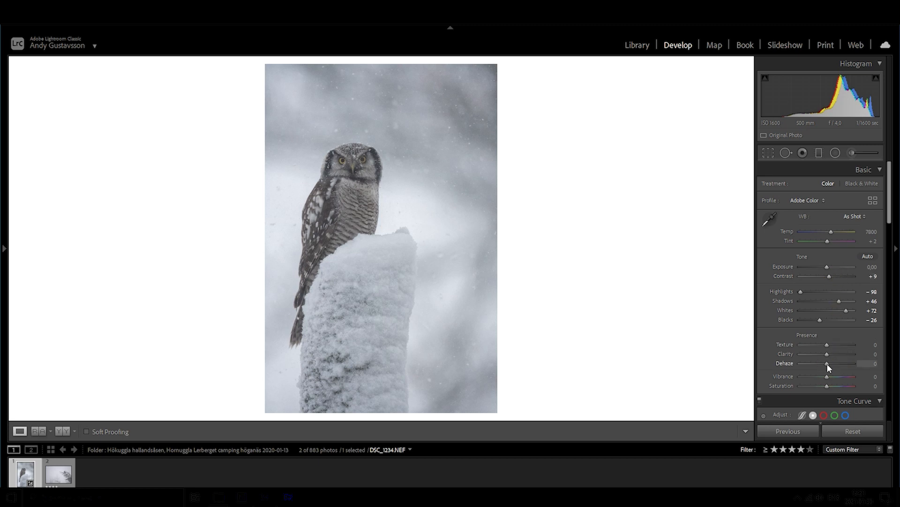
{"action": "left_click_drag", "start_coordinate": [826, 363], "coordinate": [828, 365]}
Set the photo's overall Saturation to +11.
{"action": "scroll", "coordinate": [826, 362], "scroll_direction": "down", "scroll_amount": 3}
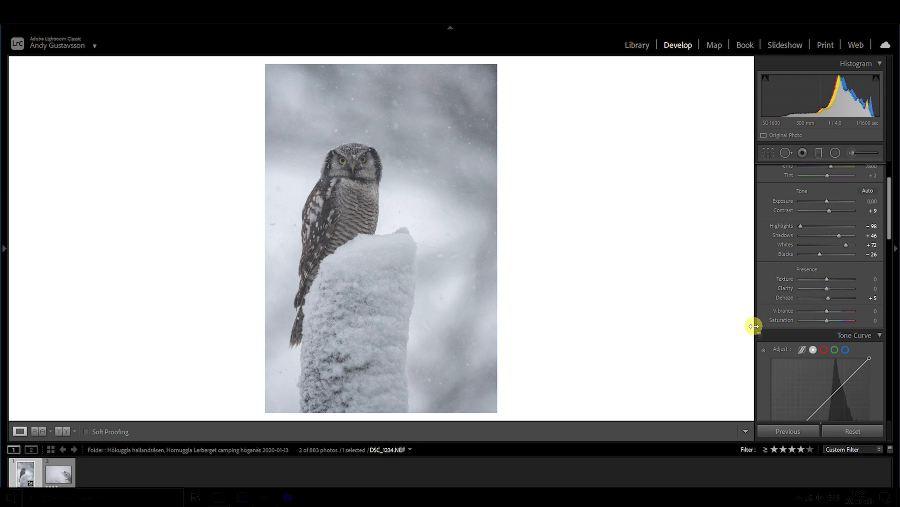
{"action": "scroll", "coordinate": [759, 323], "scroll_direction": "down", "scroll_amount": 2}
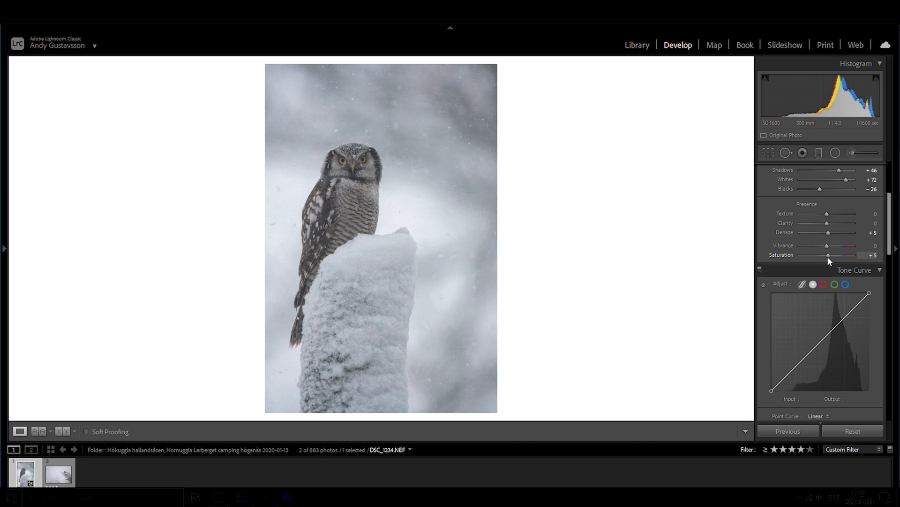
{"action": "left_click_drag", "start_coordinate": [828, 257], "coordinate": [830, 257]}
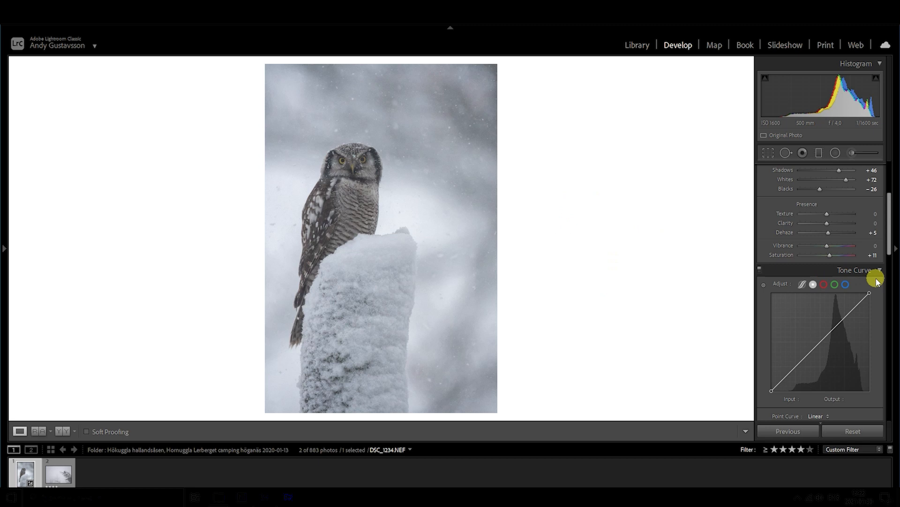
Add three points on the tone curve's diagonal at about 62, 128 and 190.
{"action": "scroll", "coordinate": [876, 279], "scroll_direction": "down", "scroll_amount": 3}
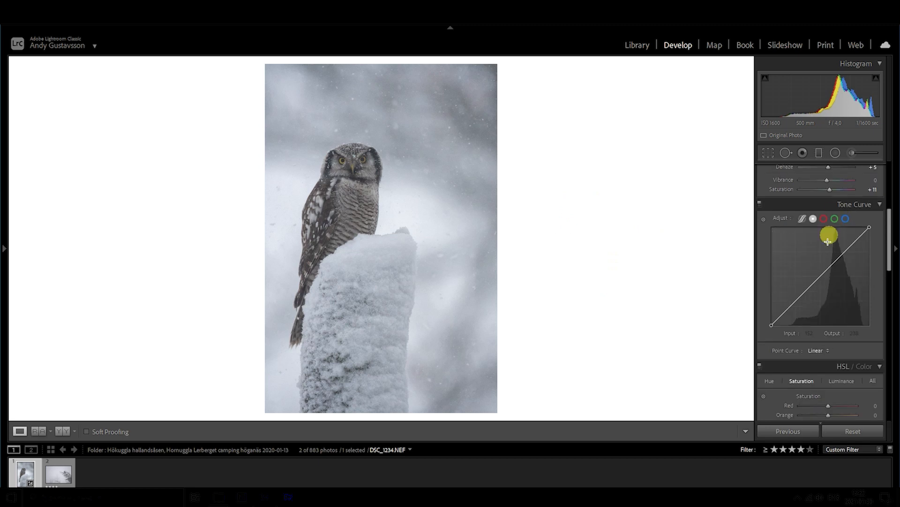
{"action": "left_click", "coordinate": [796, 301]}
{"action": "left_click", "coordinate": [821, 276]}
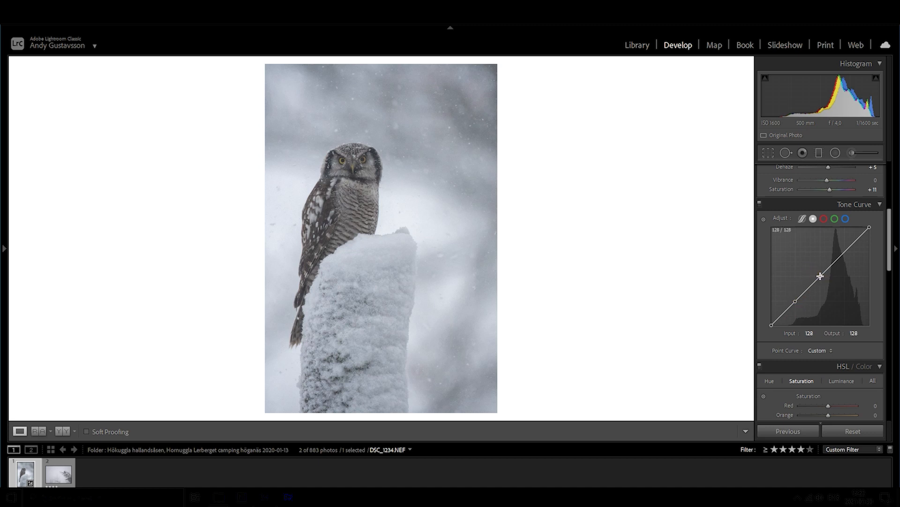
{"action": "left_click", "coordinate": [845, 252]}
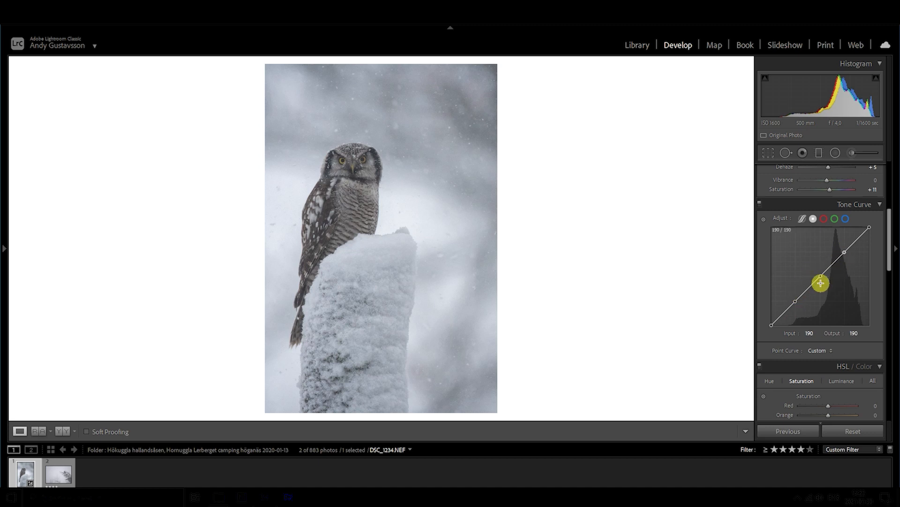
Shape the tone curve into a gentle S by lowering the shadow point and moving the highlight point to input 214, output 221.
{"action": "left_click", "coordinate": [795, 301]}
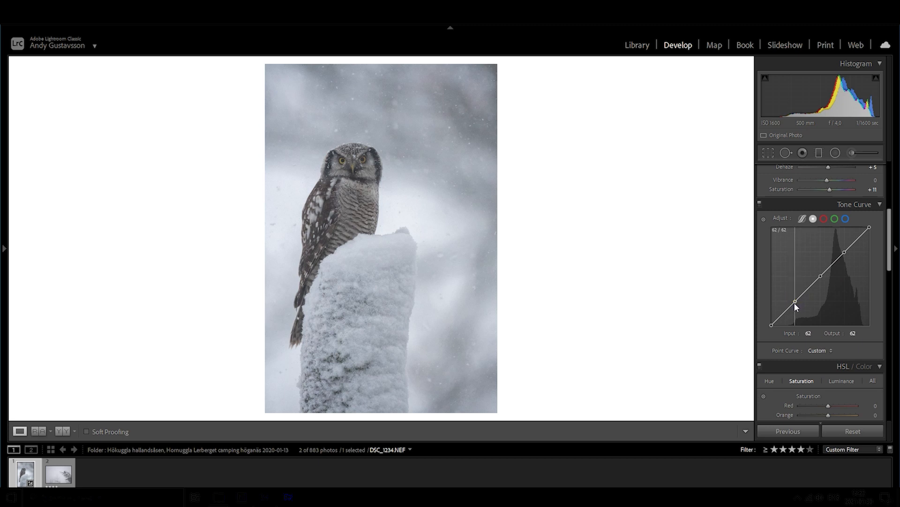
{"action": "left_click_drag", "start_coordinate": [788, 311], "coordinate": [787, 316]}
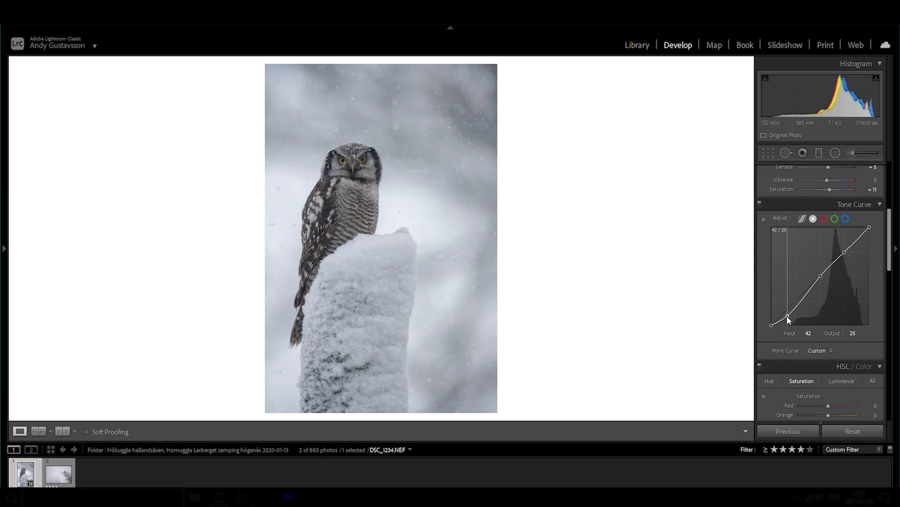
{"action": "left_click_drag", "start_coordinate": [787, 315], "coordinate": [788, 313]}
{"action": "left_click_drag", "start_coordinate": [843, 252], "coordinate": [855, 240]}
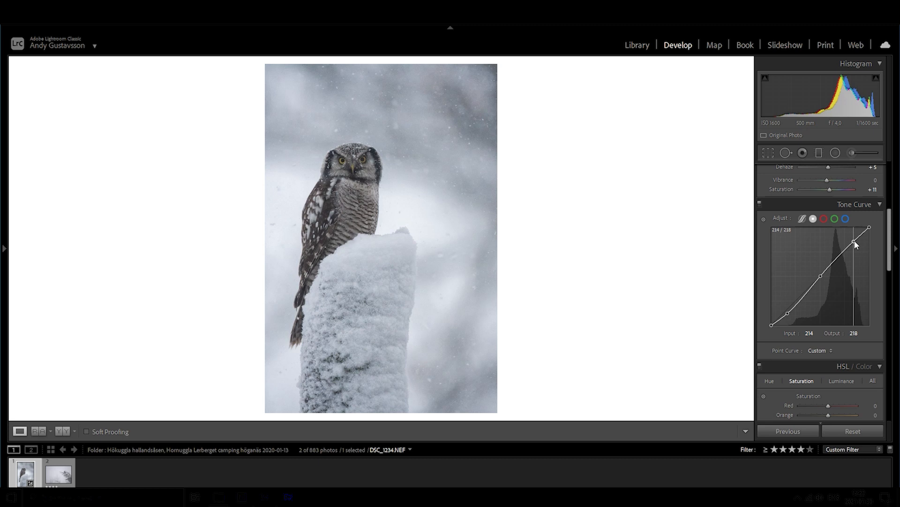
{"action": "left_click_drag", "start_coordinate": [855, 240], "coordinate": [855, 239]}
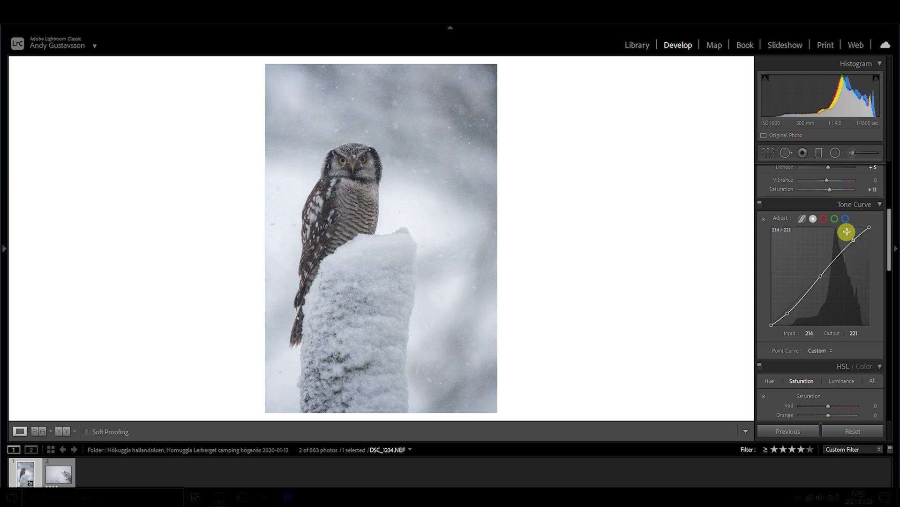
Set the HSL saturation of Yellow to +12 and adjust the saturation of Orange while watching the owl's colours.
{"action": "scroll", "coordinate": [802, 369], "scroll_direction": "down", "scroll_amount": 2}
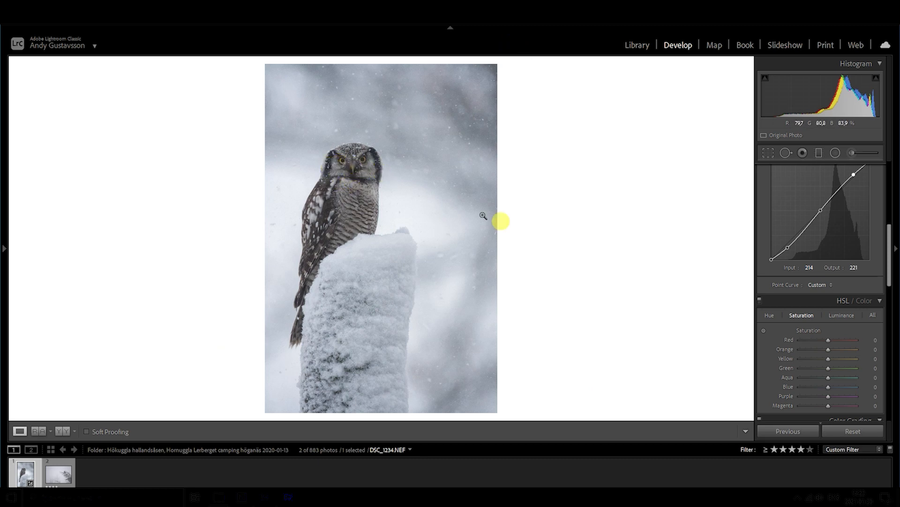
{"action": "left_click_drag", "start_coordinate": [829, 361], "coordinate": [832, 362]}
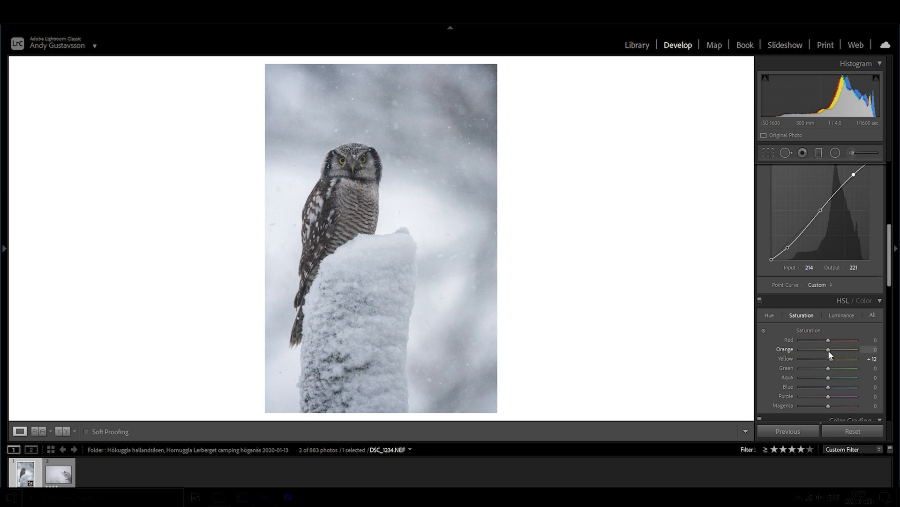
{"action": "left_click_drag", "start_coordinate": [828, 350], "coordinate": [870, 351]}
{"action": "left_click_drag", "start_coordinate": [799, 349], "coordinate": [861, 348]}
Give the highlights a slight yellow tint in Color Grading with Hue 55 and Saturation 17.
{"action": "scroll", "coordinate": [792, 211], "scroll_direction": "down", "scroll_amount": 3}
{"action": "scroll", "coordinate": [760, 338], "scroll_direction": "down", "scroll_amount": 3}
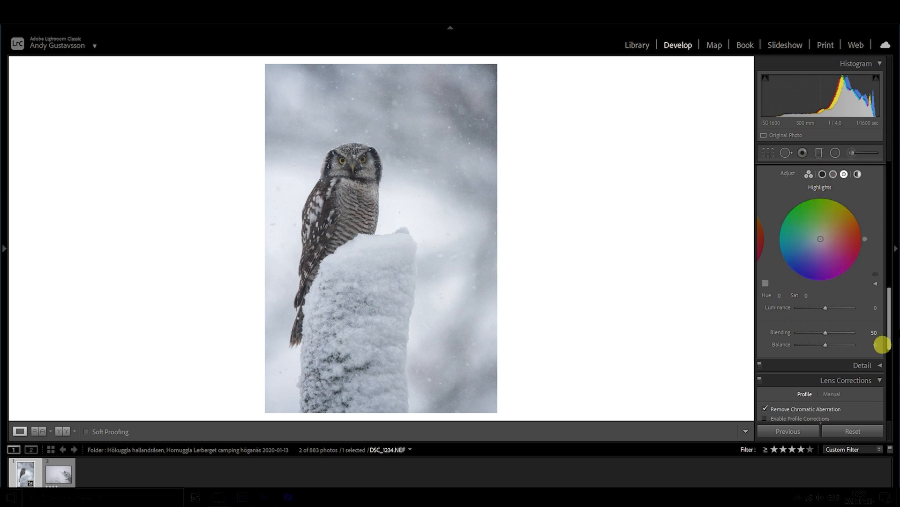
{"action": "scroll", "coordinate": [838, 207], "scroll_direction": "up", "scroll_amount": 1}
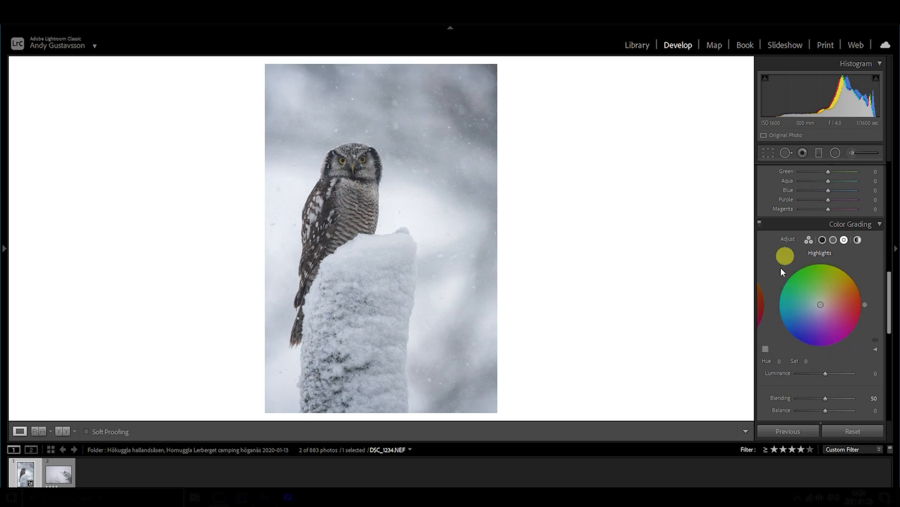
{"action": "left_click_drag", "start_coordinate": [821, 305], "coordinate": [825, 300]}
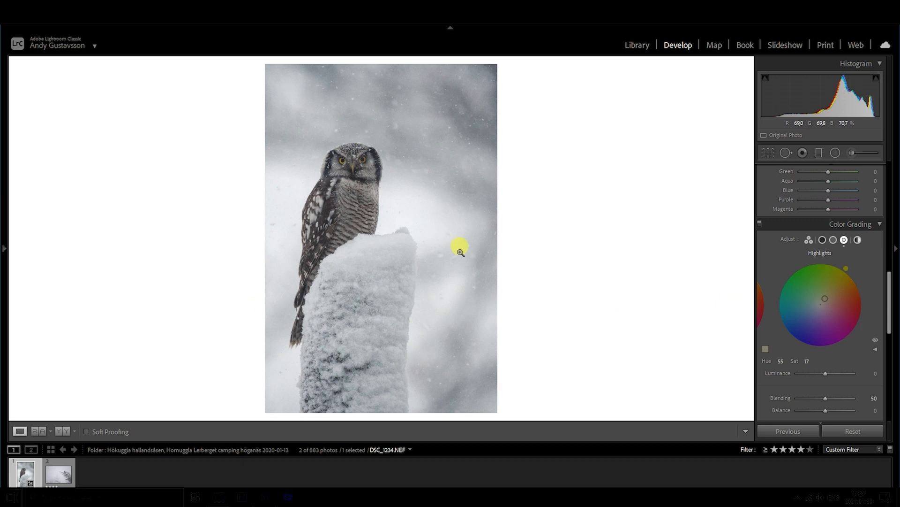
Set the Color Grading Blending to 30 and adjust the Balance.
{"action": "scroll", "coordinate": [830, 363], "scroll_direction": "down", "scroll_amount": 2}
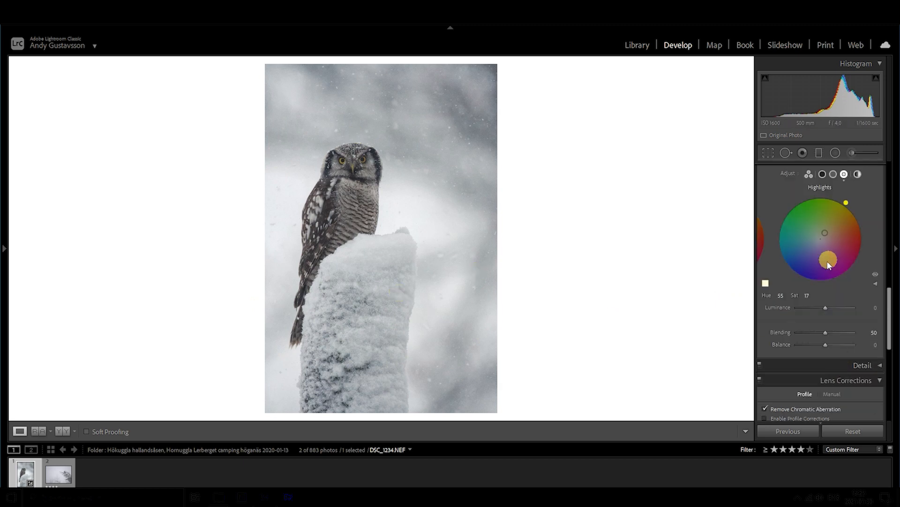
{"action": "left_click_drag", "start_coordinate": [824, 333], "coordinate": [742, 347]}
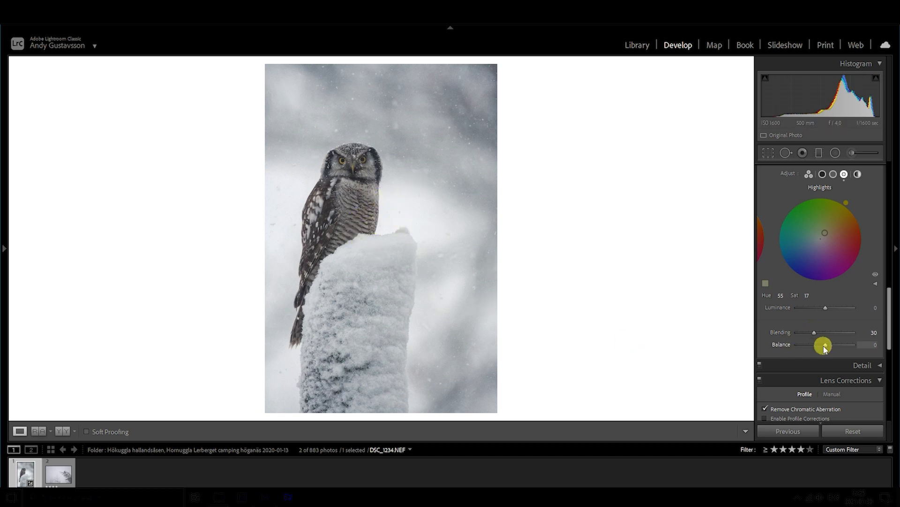
{"action": "left_click_drag", "start_coordinate": [824, 346], "coordinate": [865, 357]}
{"action": "left_click_drag", "start_coordinate": [801, 347], "coordinate": [814, 347]}
Set the photo's overall Exposure to +0,15.
{"action": "scroll", "coordinate": [818, 349], "scroll_direction": "up", "scroll_amount": 10}
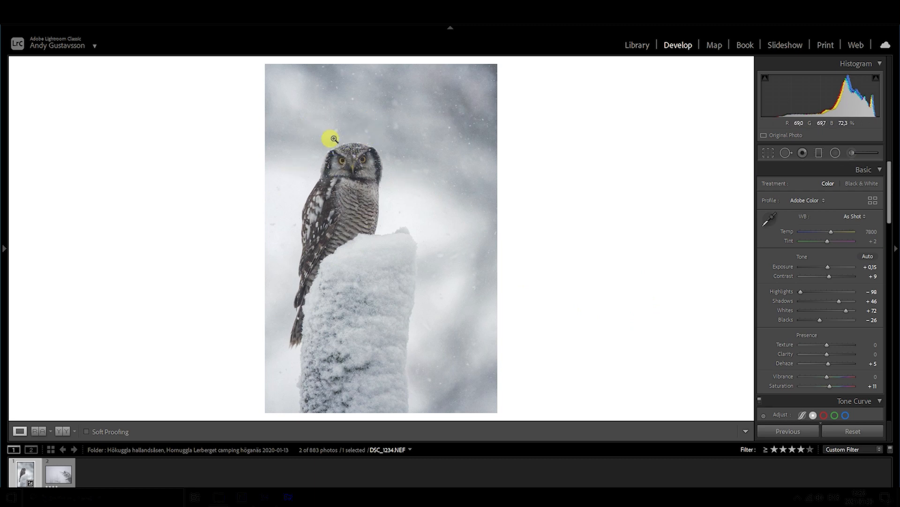
Prepare a new Adjustment Brush with Shadows 13, Whites 8, Blacks −4 and Dehaze 4.
{"action": "left_click", "coordinate": [853, 154]}
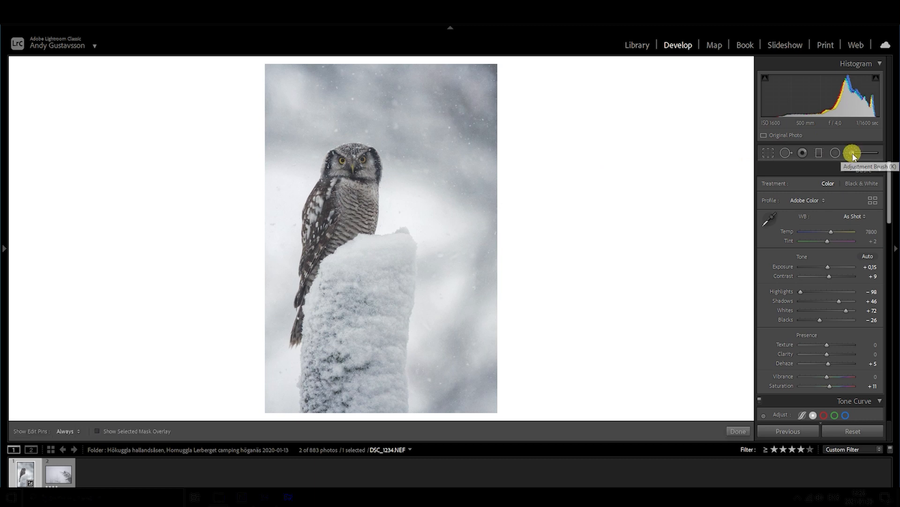
{"action": "left_click_drag", "start_coordinate": [827, 250], "coordinate": [831, 250]}
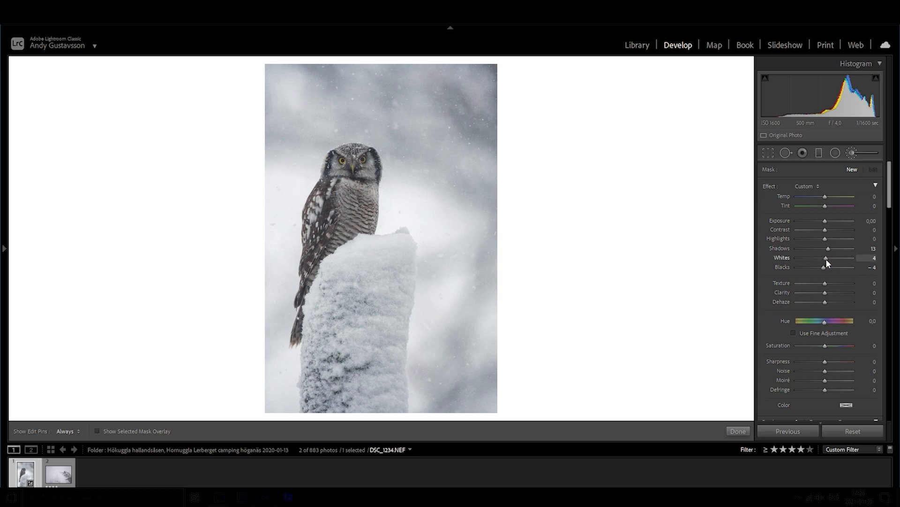
{"action": "left_click_drag", "start_coordinate": [822, 299], "coordinate": [825, 303]}
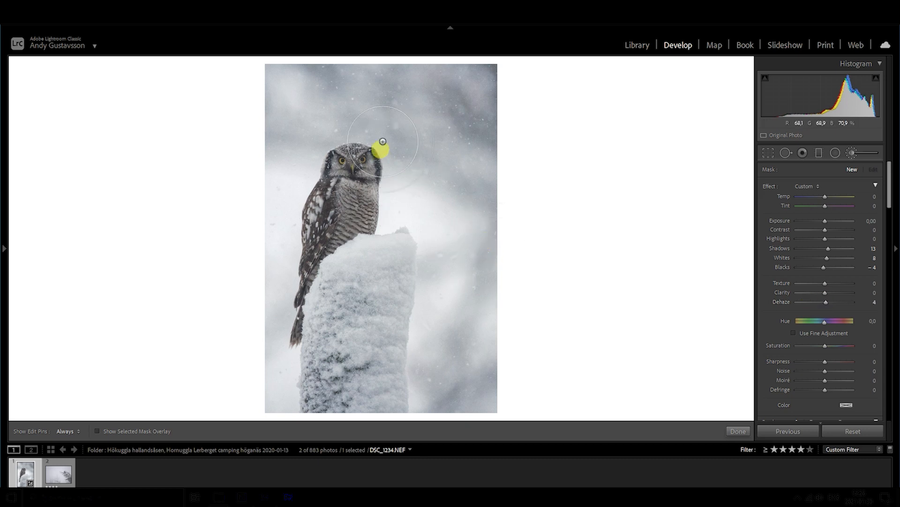
Paint the brush adjustment over the owl's head and upper body and show the selected mask overlay.
{"action": "key", "text": "h"}
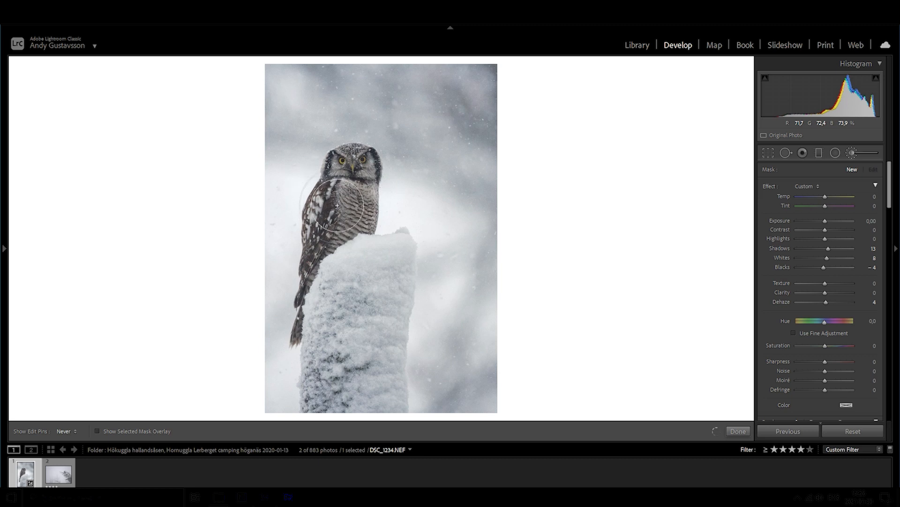
{"action": "mouse_move", "coordinate": [358, 184]}
{"action": "left_mouse_down"}
{"action": "mouse_move", "coordinate": [485, 164]}
{"action": "mouse_move", "coordinate": [439, 181]}
{"action": "mouse_move", "coordinate": [369, 129]}
{"action": "left_mouse_up"}
{"action": "mouse_move", "coordinate": [369, 130]}
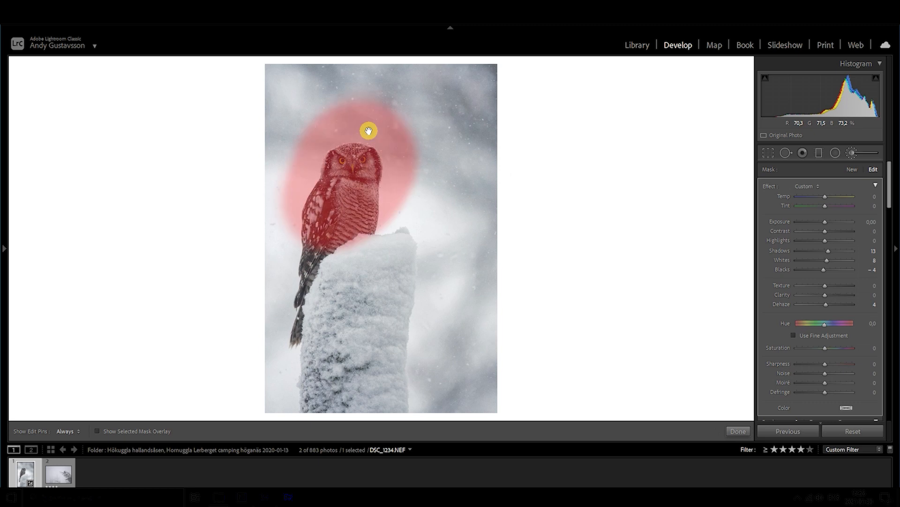
{"action": "left_click", "coordinate": [111, 435]}
Erase the brush mask from the background, the snowy stump and the owl's lower body, keeping the head and chest, and hide the overlay.
{"action": "key", "text": "alt"}
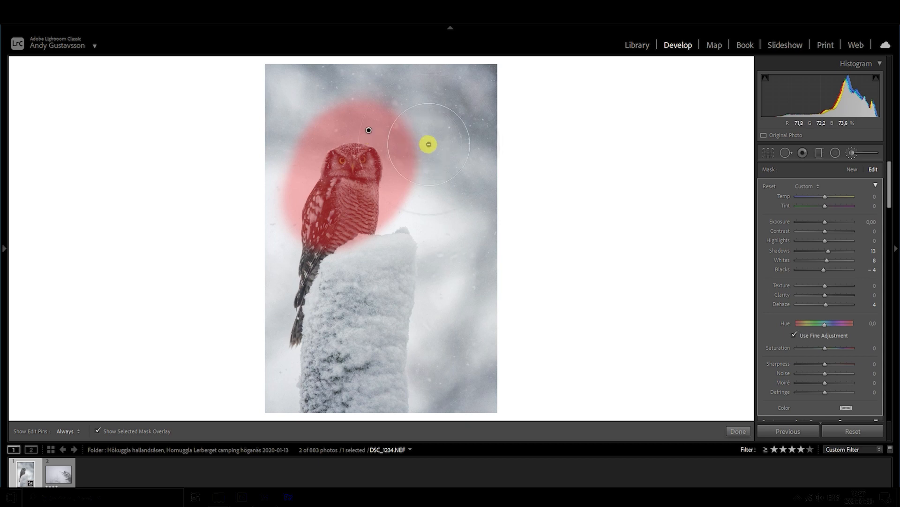
{"action": "scroll", "coordinate": [436, 136], "scroll_direction": "down", "scroll_amount": 3}
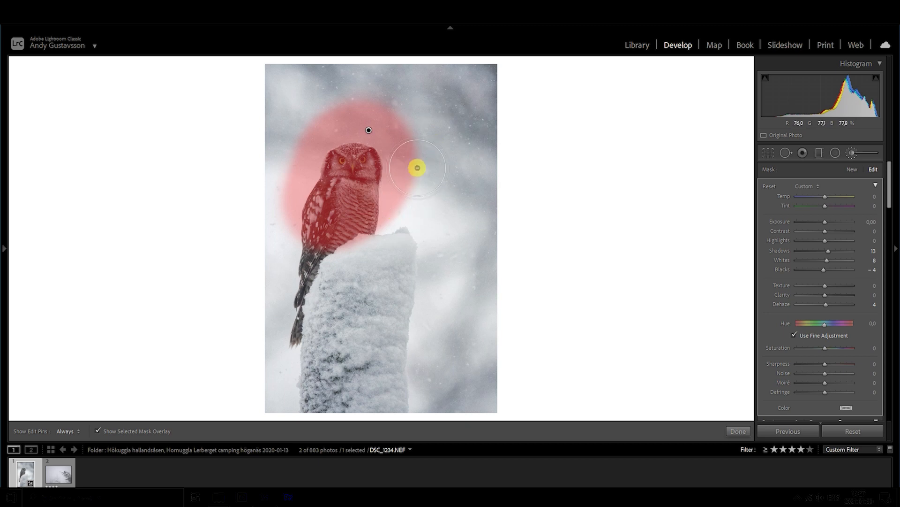
{"action": "key", "text": "h"}
{"action": "mouse_move", "coordinate": [428, 177]}
{"action": "left_mouse_down"}
{"action": "mouse_move", "coordinate": [421, 148]}
{"action": "mouse_move", "coordinate": [417, 201]}
{"action": "mouse_move", "coordinate": [406, 193]}
{"action": "mouse_move", "coordinate": [409, 184]}
{"action": "mouse_move", "coordinate": [409, 233]}
{"action": "mouse_move", "coordinate": [427, 189]}
{"action": "mouse_move", "coordinate": [413, 185]}
{"action": "mouse_move", "coordinate": [403, 122]}
{"action": "mouse_move", "coordinate": [415, 136]}
{"action": "mouse_move", "coordinate": [391, 114]}
{"action": "mouse_move", "coordinate": [398, 124]}
{"action": "mouse_move", "coordinate": [372, 111]}
{"action": "mouse_move", "coordinate": [368, 118]}
{"action": "mouse_move", "coordinate": [387, 123]}
{"action": "mouse_move", "coordinate": [323, 112]}
{"action": "mouse_move", "coordinate": [281, 169]}
{"action": "mouse_move", "coordinate": [281, 181]}
{"action": "mouse_move", "coordinate": [294, 169]}
{"action": "mouse_move", "coordinate": [269, 253]}
{"action": "left_mouse_up"}
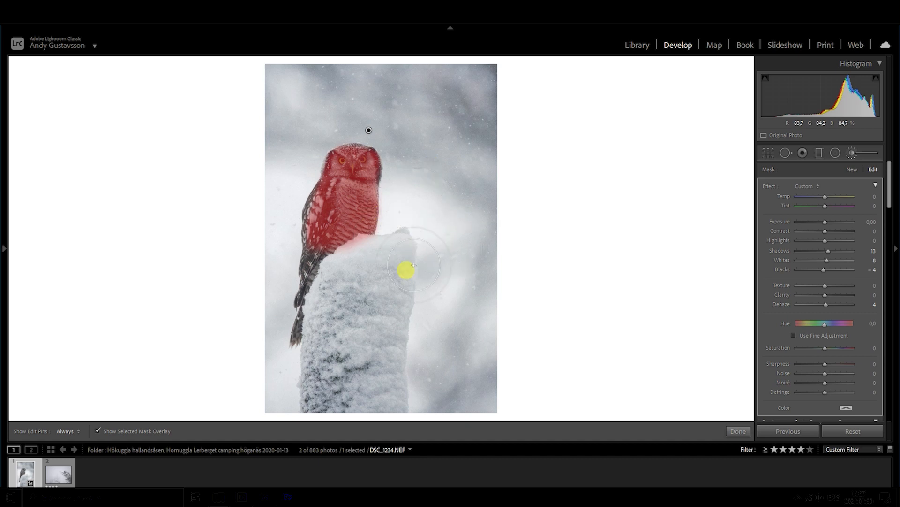
{"action": "key", "text": "alt"}
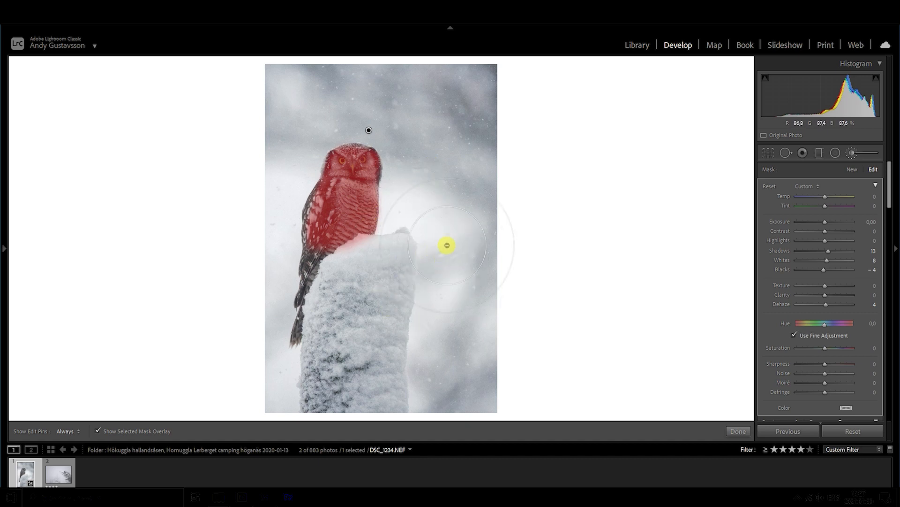
{"action": "key", "text": "h"}
{"action": "mouse_move", "coordinate": [430, 245]}
{"action": "left_mouse_down"}
{"action": "mouse_move", "coordinate": [398, 297]}
{"action": "mouse_move", "coordinate": [334, 297]}
{"action": "left_mouse_up"}
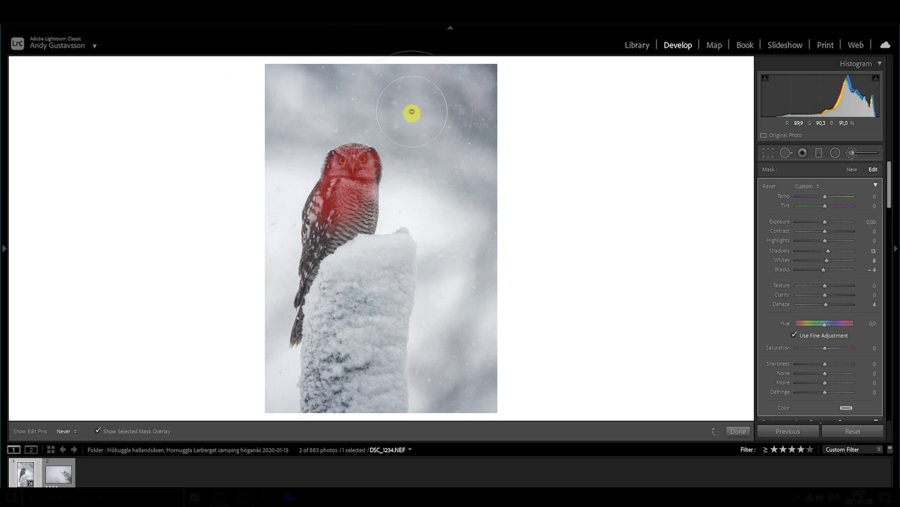
{"action": "key", "text": "h"}
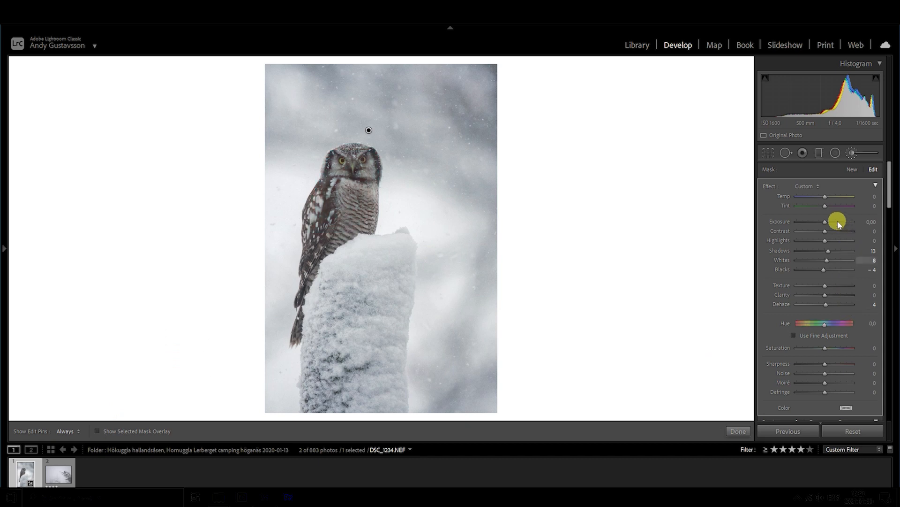
Set the owl's brush adjustment to Exposure 0,10, Highlights 100 and Shadows 26.
{"action": "left_click_drag", "start_coordinate": [825, 222], "coordinate": [826, 223]}
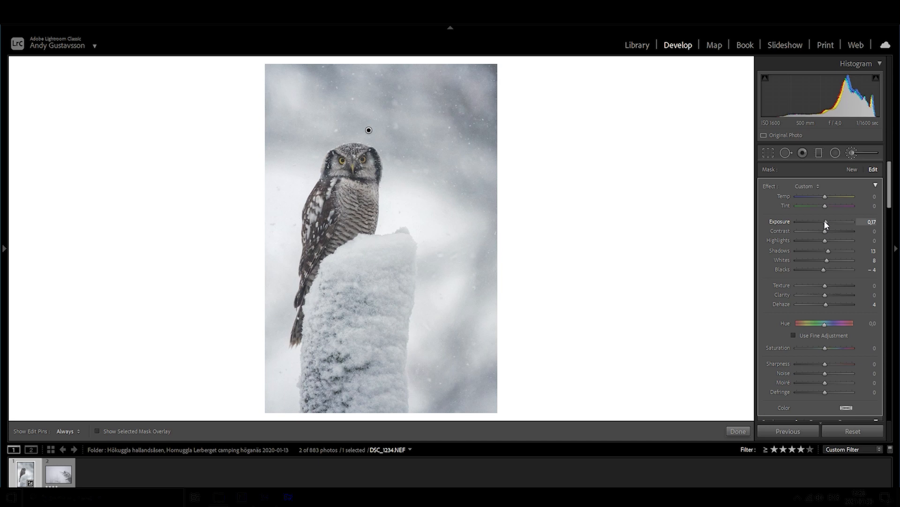
{"action": "left_click_drag", "start_coordinate": [823, 220], "coordinate": [828, 220]}
{"action": "left_click", "coordinate": [808, 247]}
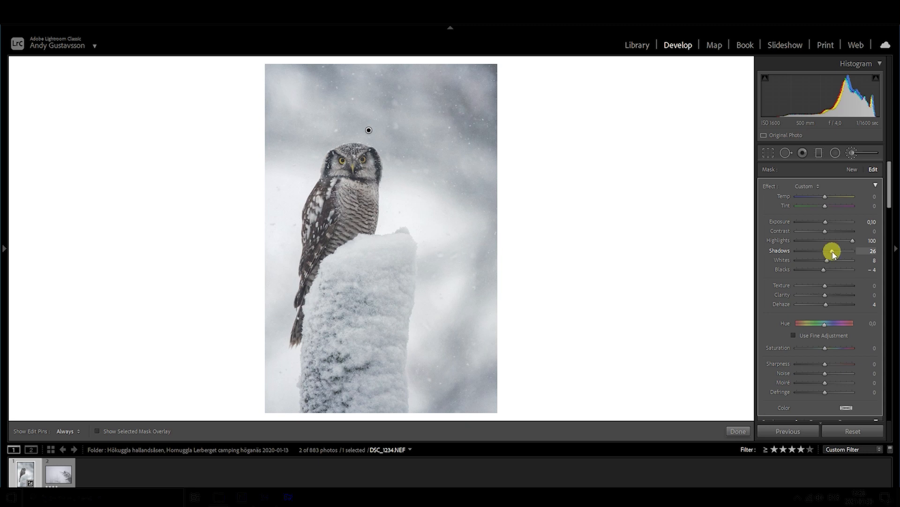
Crop a strip off the photo's upper edge and a sliver off its right edge, adjust the framing and apply the crop.
{"action": "key", "text": "r"}
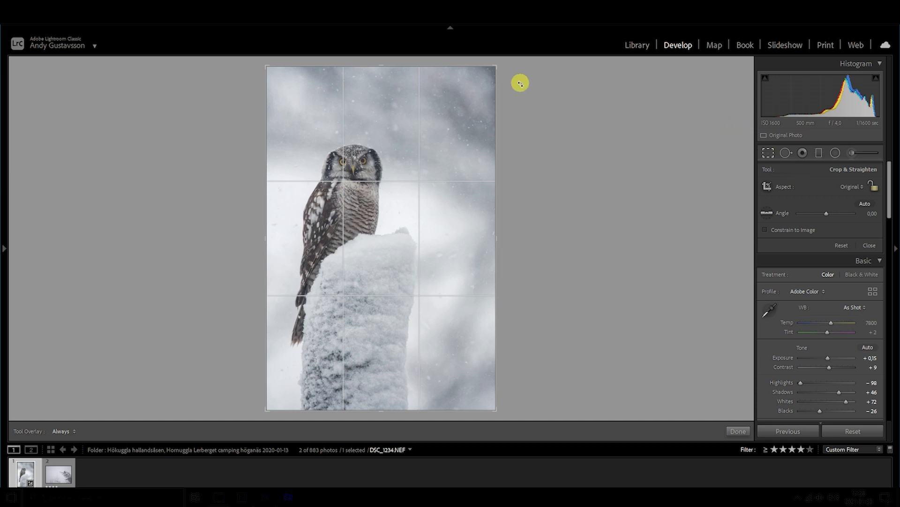
{"action": "left_click_drag", "start_coordinate": [496, 64], "coordinate": [496, 80]}
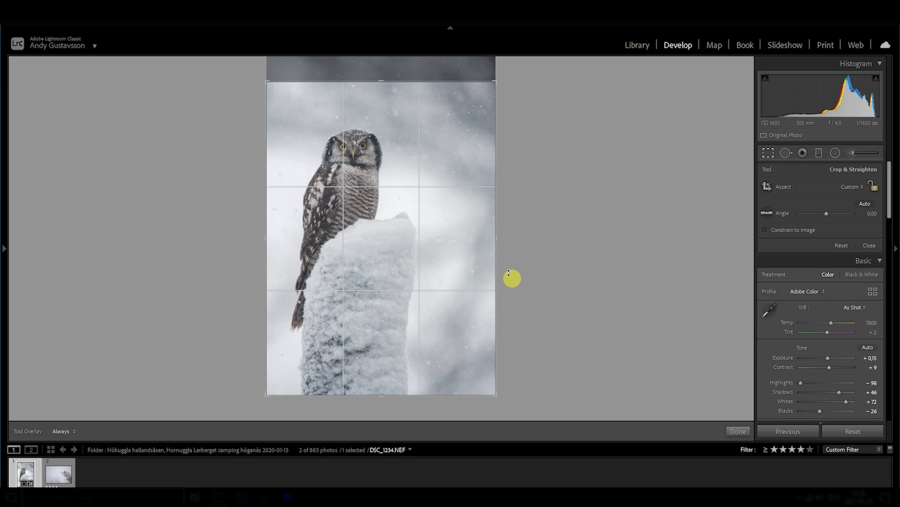
{"action": "left_click_drag", "start_coordinate": [496, 233], "coordinate": [491, 232]}
{"action": "left_click_drag", "start_coordinate": [440, 261], "coordinate": [440, 265]}
{"action": "double_click", "coordinate": [462, 262]}
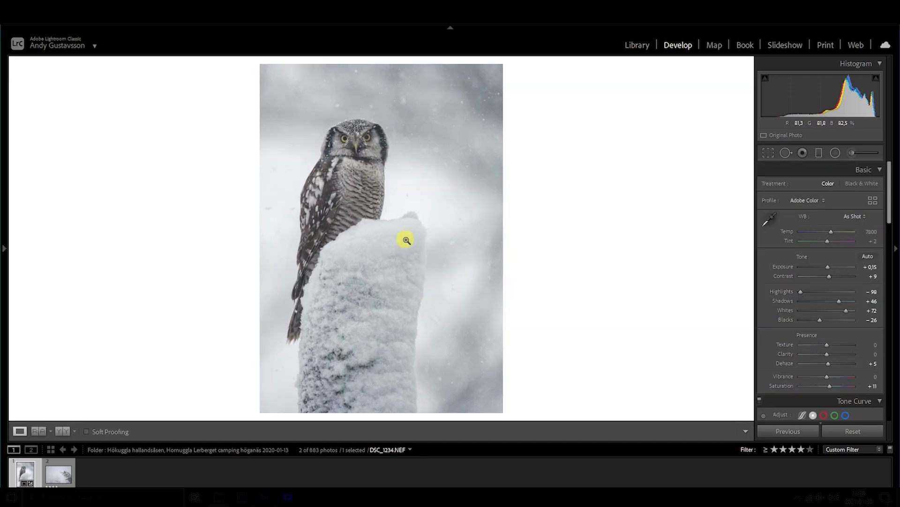
{"action": "left_click", "coordinate": [852, 154]}
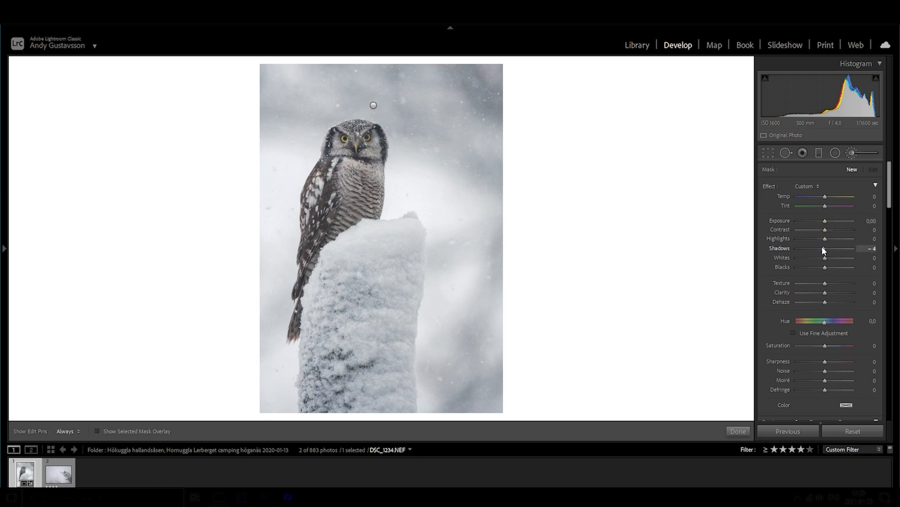
{"action": "left_click_drag", "start_coordinate": [825, 267], "coordinate": [822, 269]}
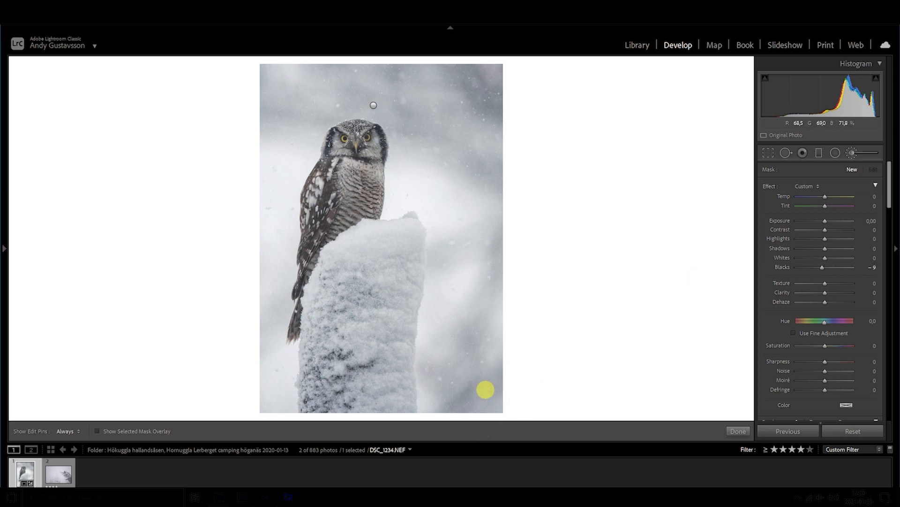
{"action": "key", "text": "h"}
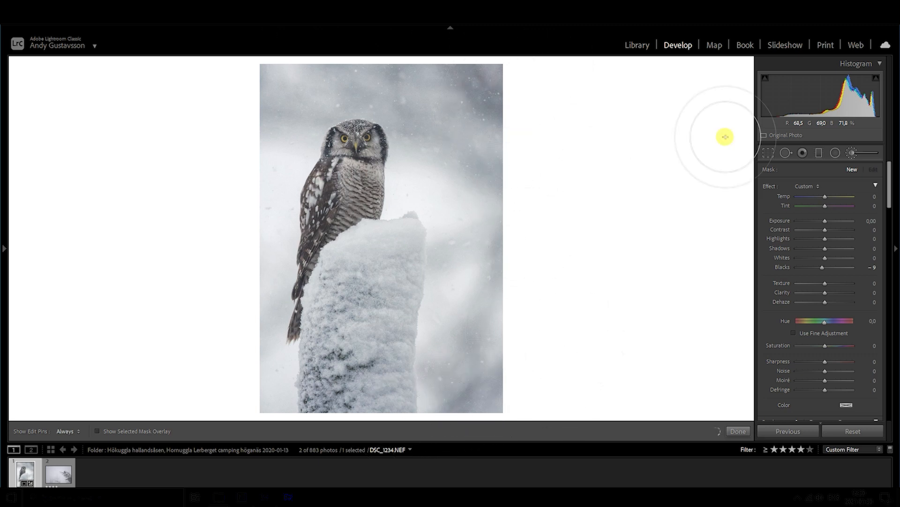
{"action": "key", "text": "h"}
{"action": "left_click", "coordinate": [373, 377]}
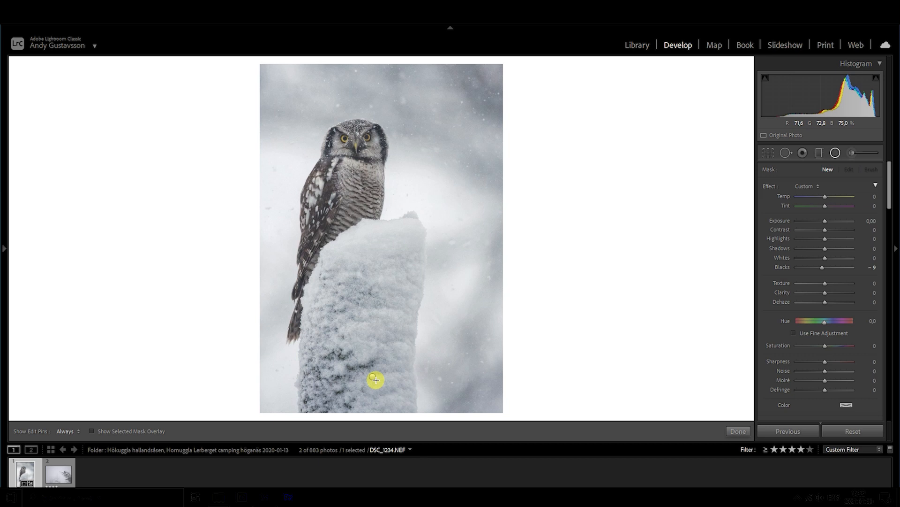
{"action": "left_click", "coordinate": [538, 217]}
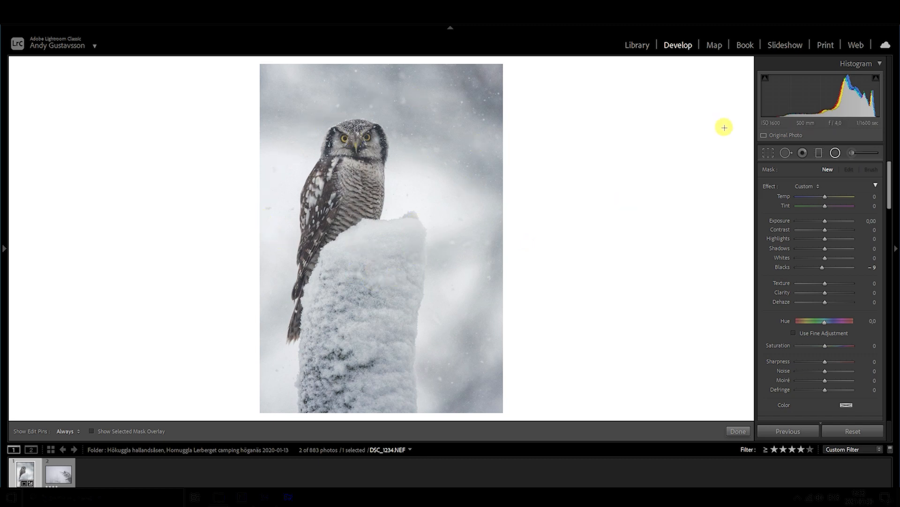
{"action": "left_click", "coordinate": [835, 152]}
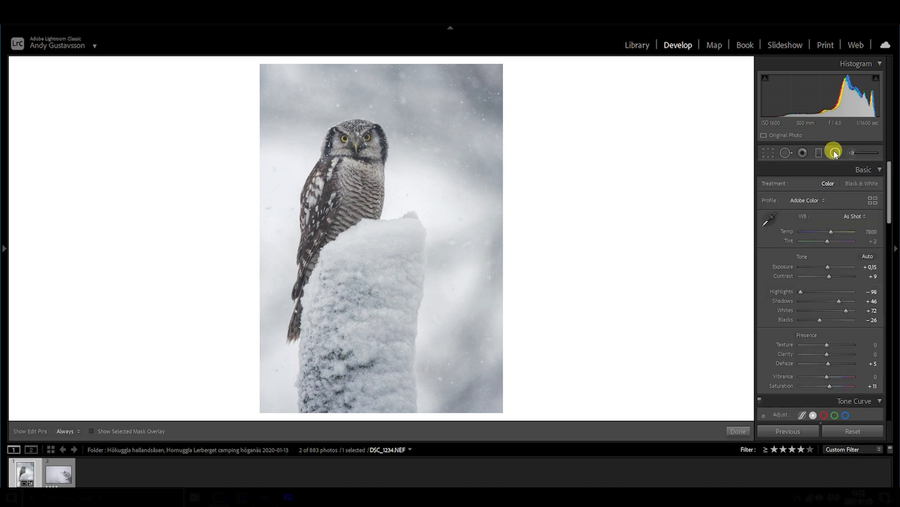
Start a Radial Filter with Blacks reset to 0 and draw a small ellipse on the lower part of the snowy stump.
{"action": "left_click", "coordinate": [835, 152]}
{"action": "left_click_drag", "start_coordinate": [825, 267], "coordinate": [822, 271]}
{"action": "double_click", "coordinate": [821, 269]}
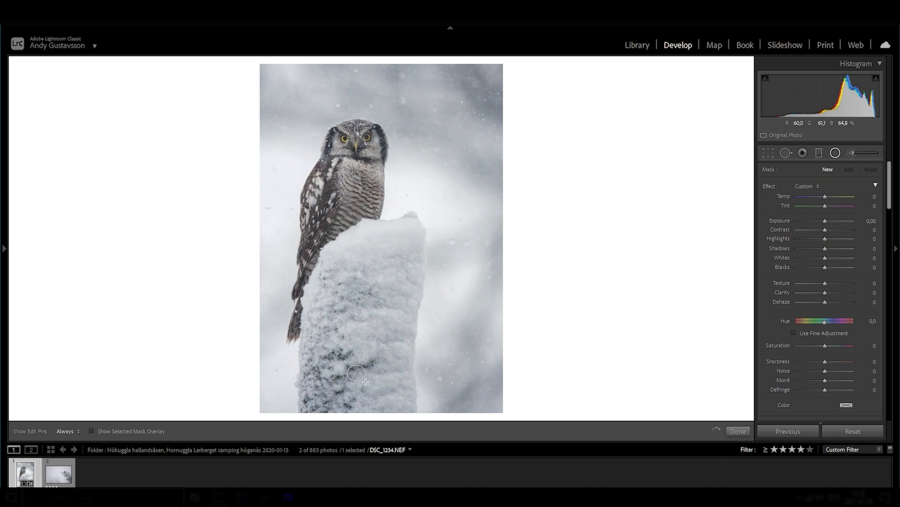
{"action": "left_click_drag", "start_coordinate": [356, 373], "coordinate": [365, 381]}
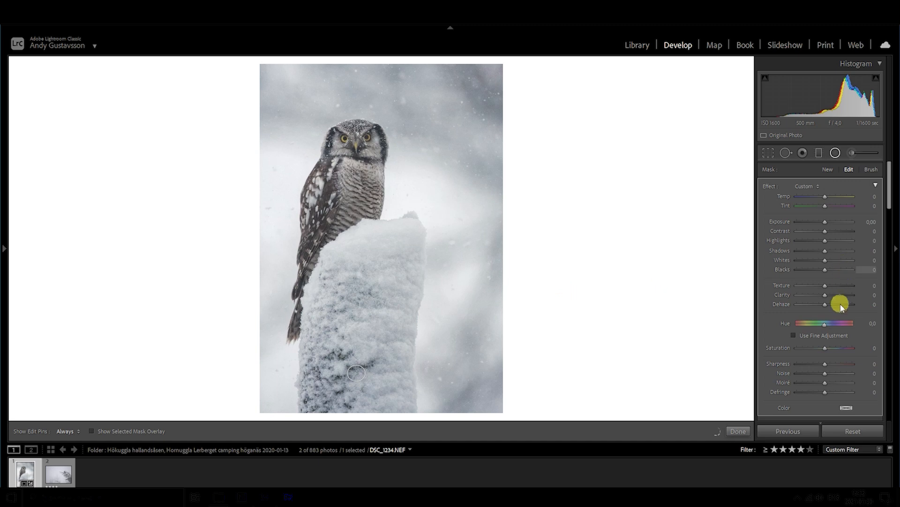
Add a Luminance range mask to the radial filter, show the luminance mask and set its Range to 80/90.
{"action": "scroll", "coordinate": [836, 303], "scroll_direction": "down", "scroll_amount": 3}
{"action": "left_click", "coordinate": [833, 315]}
{"action": "left_click", "coordinate": [835, 345]}
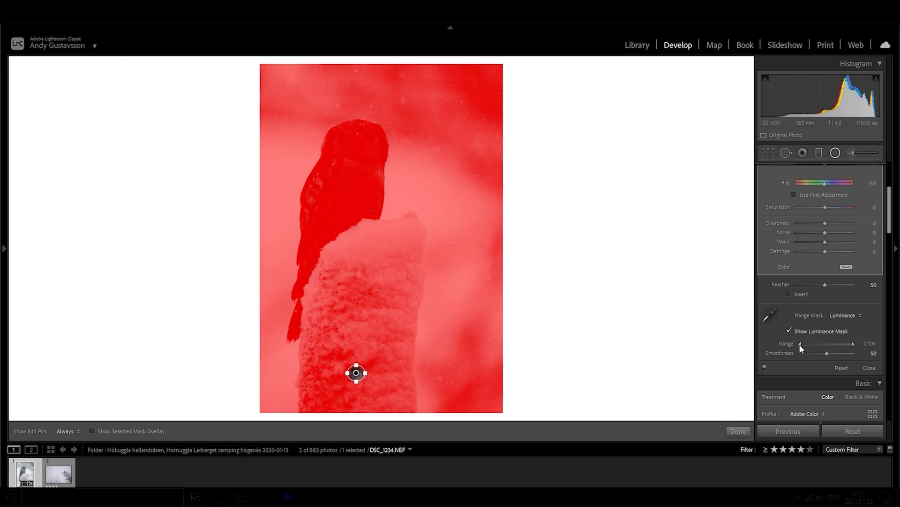
{"action": "left_click_drag", "start_coordinate": [800, 344], "coordinate": [836, 345]}
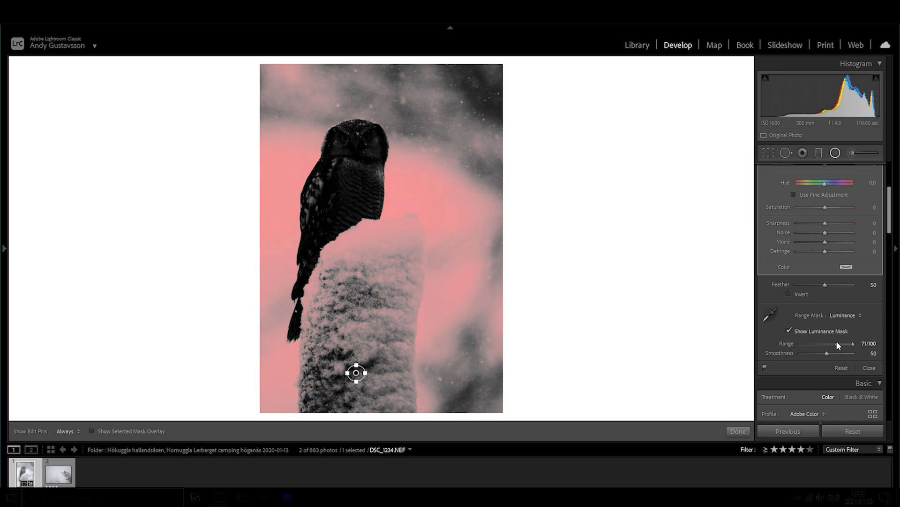
{"action": "left_click_drag", "start_coordinate": [854, 345], "coordinate": [847, 346]}
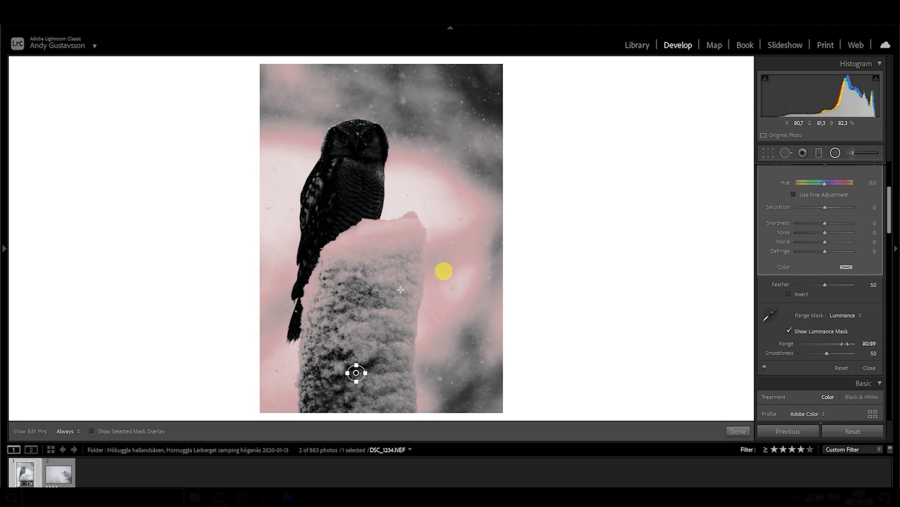
{"action": "left_click_drag", "start_coordinate": [850, 347], "coordinate": [847, 344]}
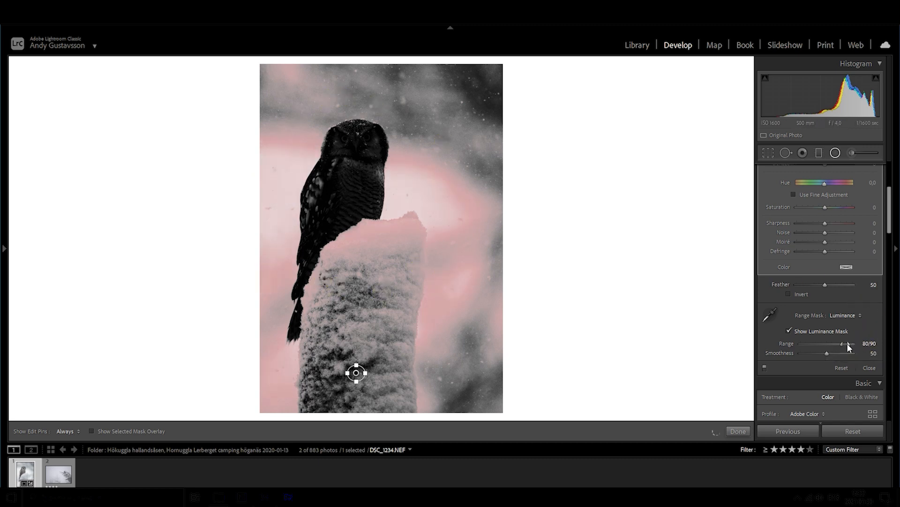
Set the luminance mask's Smoothness to 55 and hide the luminance mask display.
{"action": "left_click", "coordinate": [827, 354]}
{"action": "scroll", "coordinate": [831, 207], "scroll_direction": "up", "scroll_amount": 5}
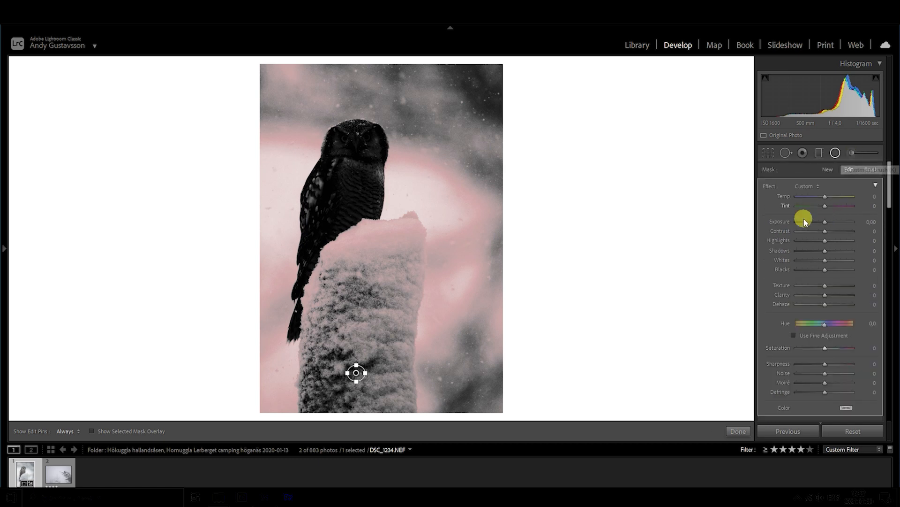
{"action": "scroll", "coordinate": [771, 373], "scroll_direction": "down", "scroll_amount": 5}
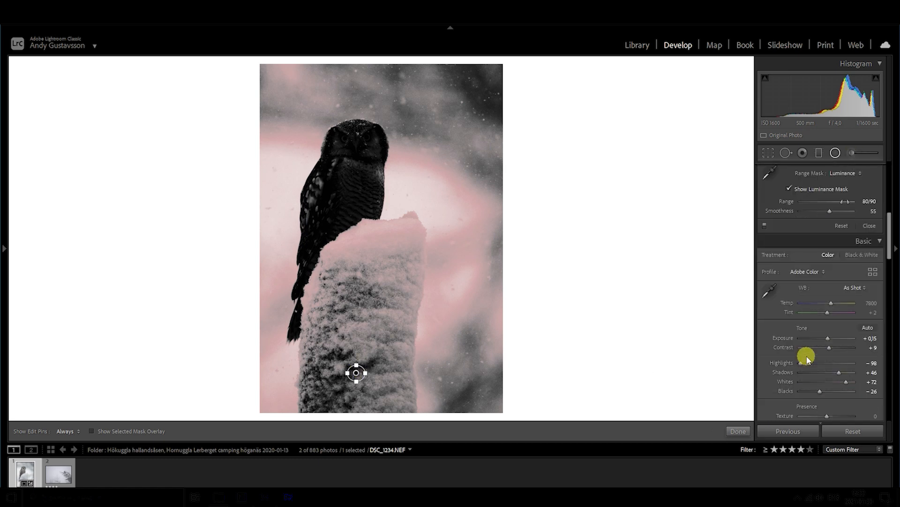
{"action": "left_click", "coordinate": [790, 189]}
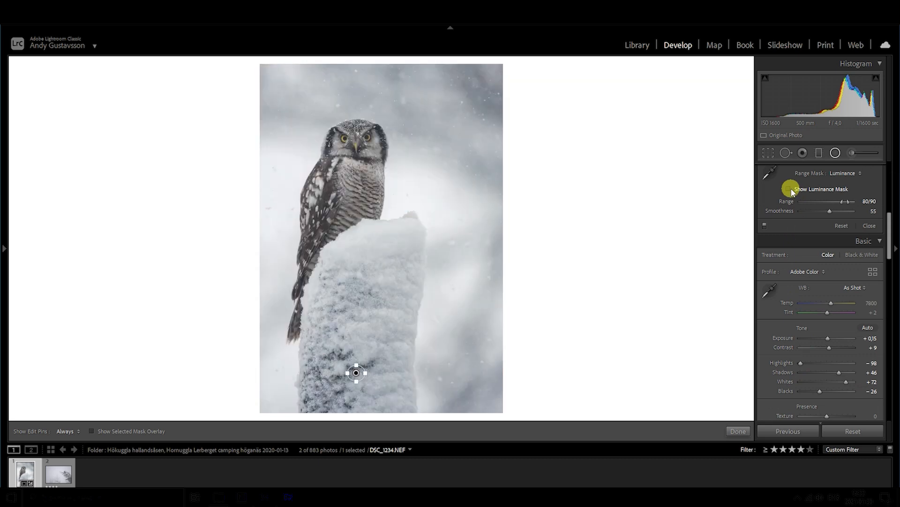
Warm the bright areas by setting the radial filter's Temp to 4, after trying stronger values.
{"action": "scroll", "coordinate": [775, 261], "scroll_direction": "up", "scroll_amount": 5}
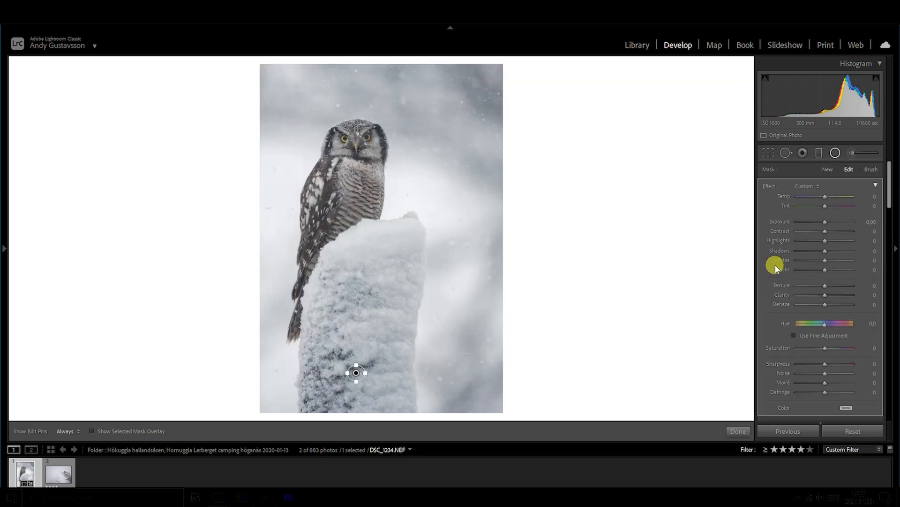
{"action": "left_click_drag", "start_coordinate": [824, 198], "coordinate": [825, 197]}
{"action": "left_click_drag", "start_coordinate": [849, 196], "coordinate": [850, 196]}
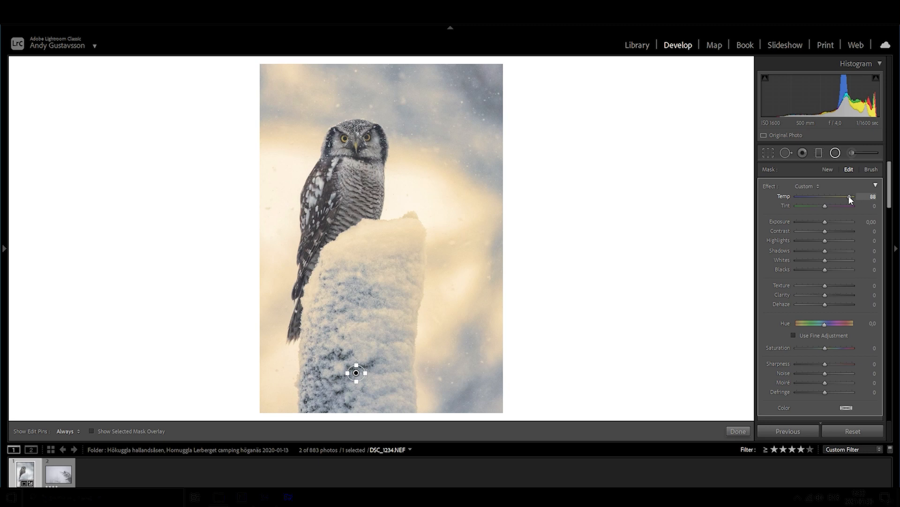
{"action": "left_click_drag", "start_coordinate": [840, 197], "coordinate": [828, 200]}
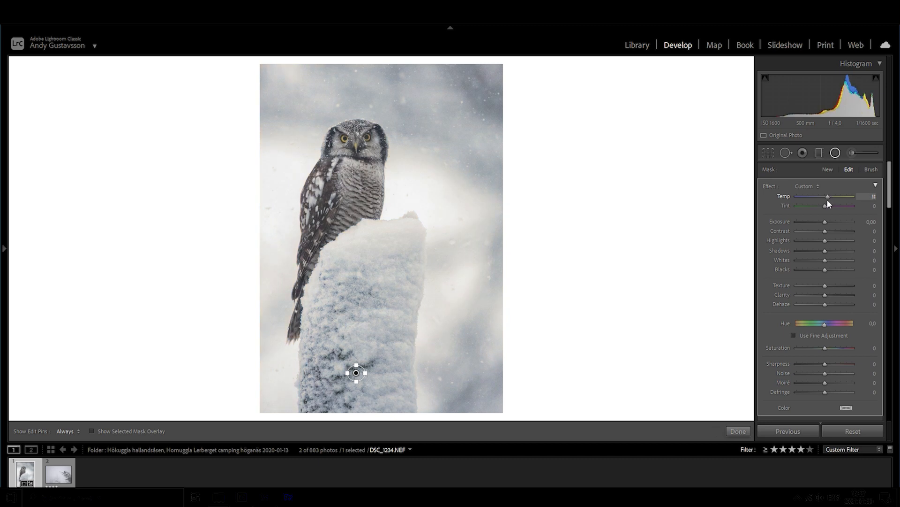
{"action": "left_click_drag", "start_coordinate": [828, 203], "coordinate": [827, 203]}
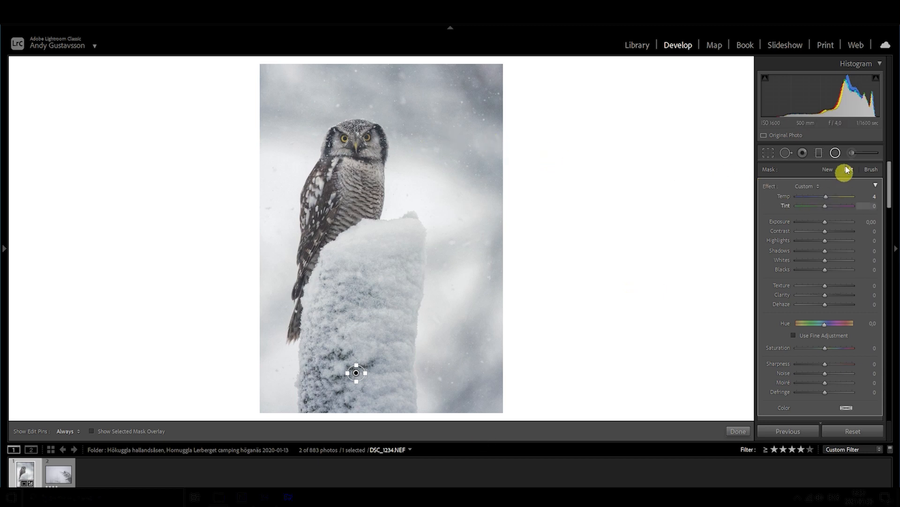
Close the radial filter and compare the stump owl photo before and after side by side.
{"action": "left_click", "coordinate": [835, 154]}
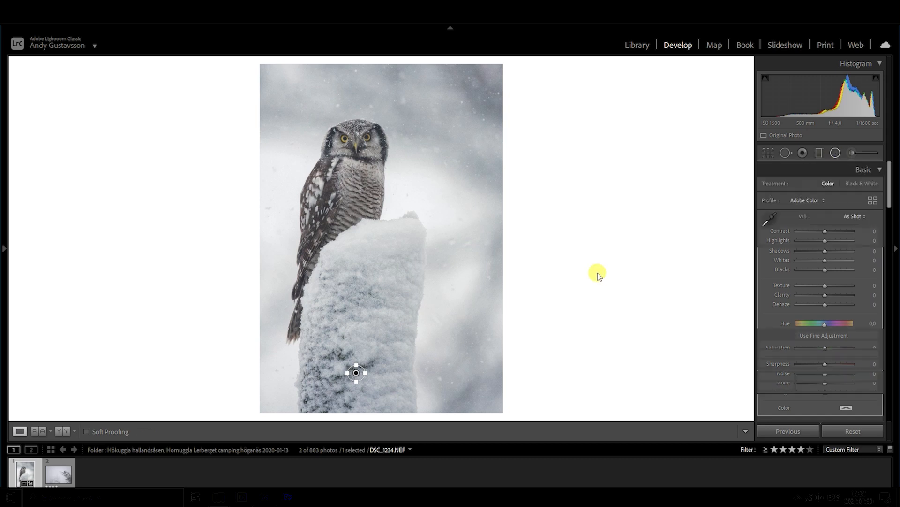
{"action": "key", "text": "y"}
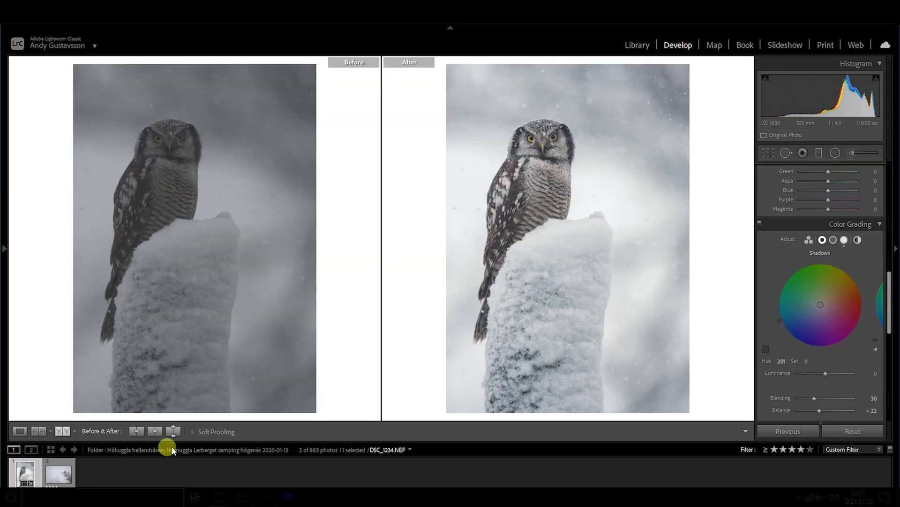
Open the second photo, DSC_2755.NEF, in single-image view with its Basic adjustments showing.
{"action": "left_click", "coordinate": [60, 471]}
{"action": "key", "text": "y"}
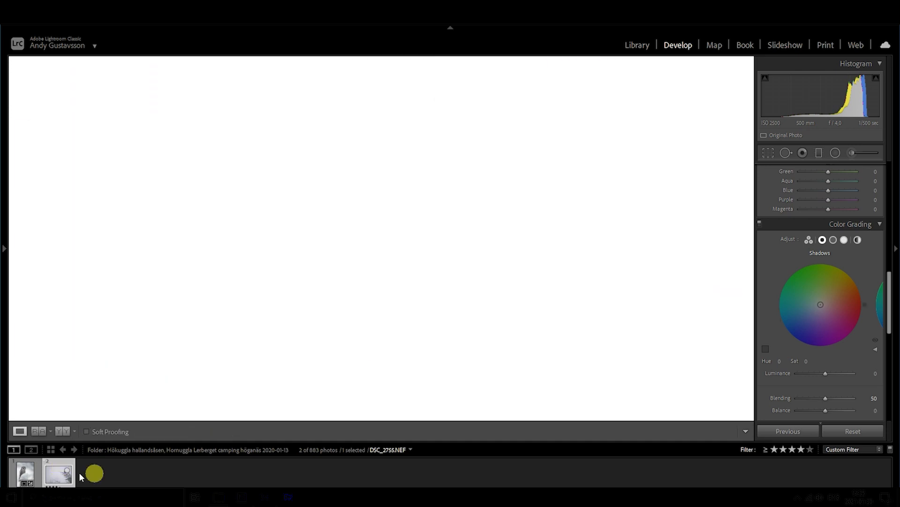
{"action": "scroll", "coordinate": [804, 262], "scroll_direction": "up", "scroll_amount": 5}
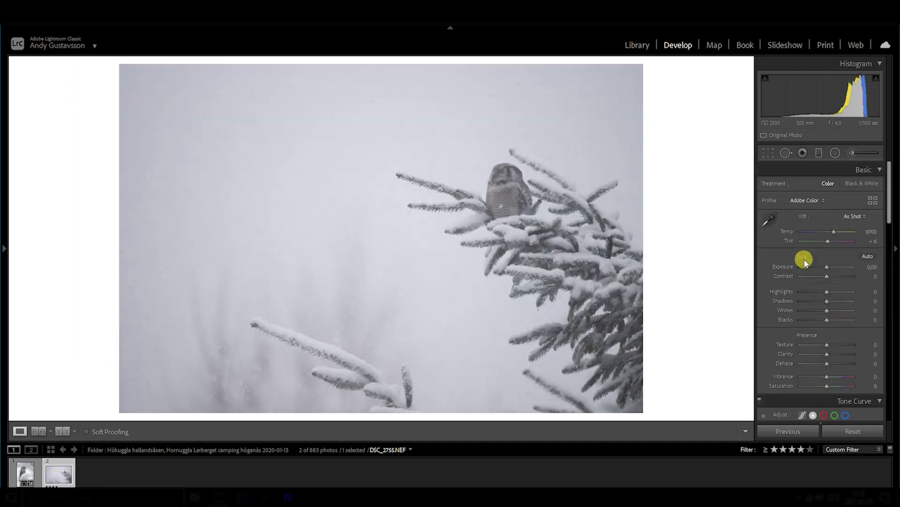
Crop the photo tighter around the owl and snowy branches, with the owl near the upper-right thirds intersection.
{"action": "left_click", "coordinate": [769, 153]}
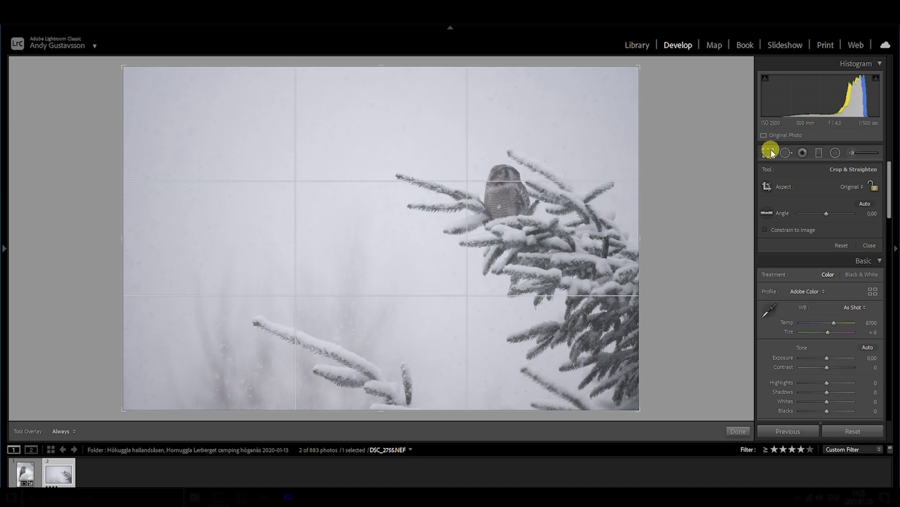
{"action": "left_click_drag", "start_coordinate": [635, 413], "coordinate": [673, 463]}
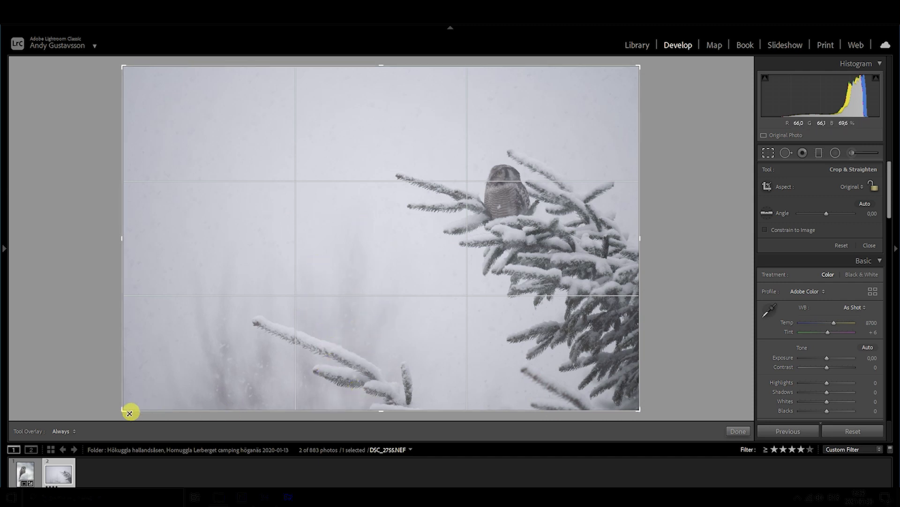
{"action": "left_click_drag", "start_coordinate": [124, 409], "coordinate": [180, 363]}
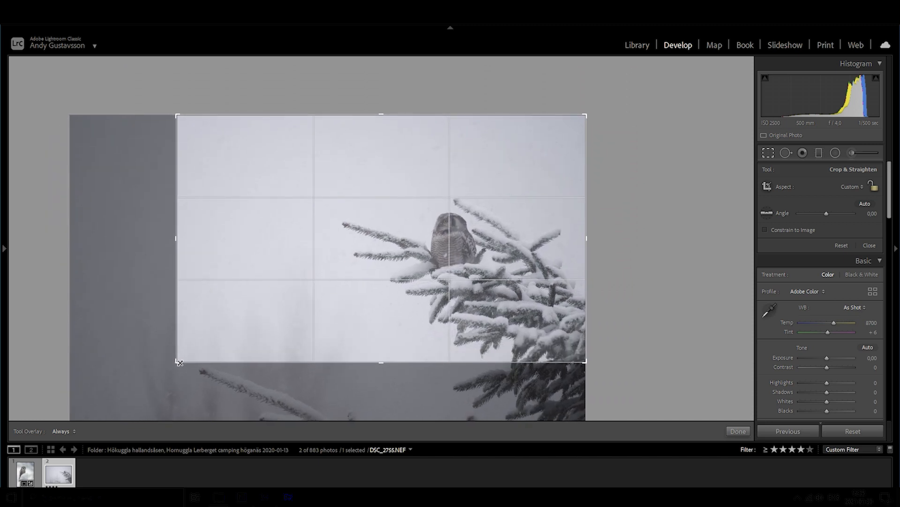
{"action": "left_click_drag", "start_coordinate": [587, 114], "coordinate": [566, 137]}
{"action": "left_click_drag", "start_coordinate": [505, 181], "coordinate": [510, 179]}
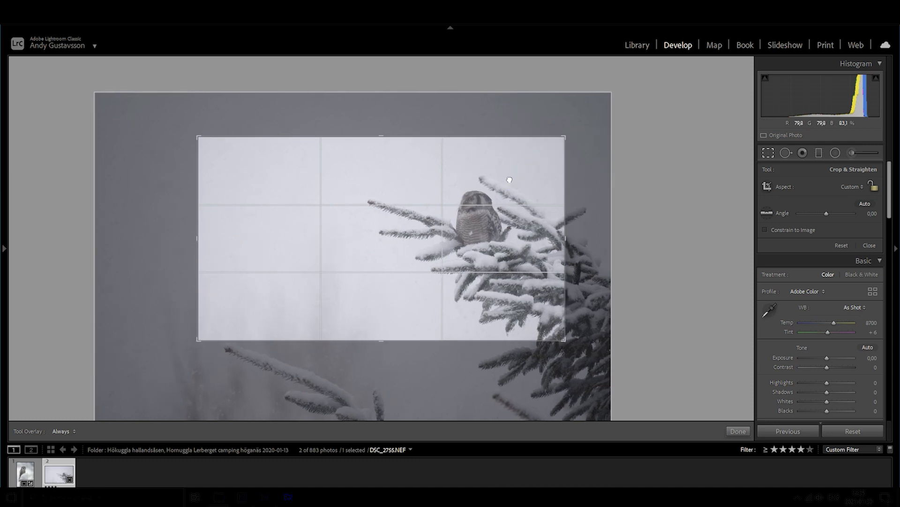
{"action": "key", "text": "Return"}
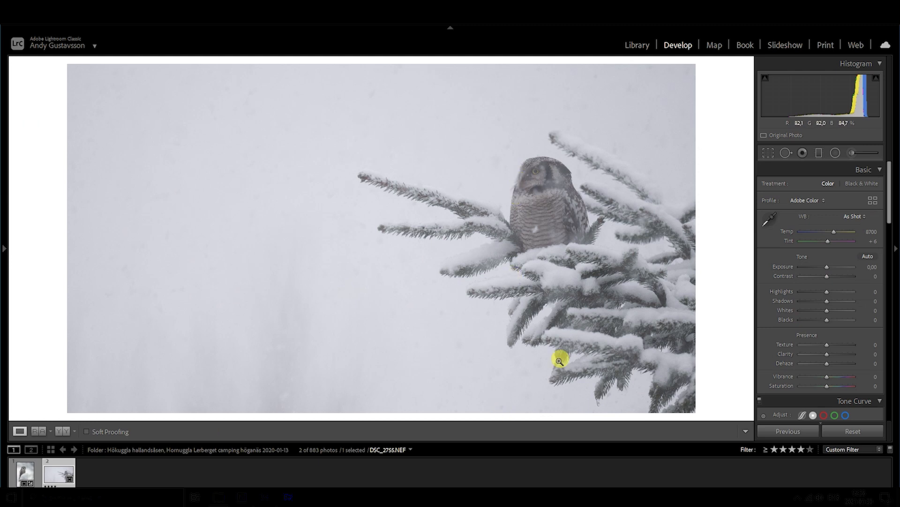
Reopen the crop and shift the photo slightly left inside the frame, then apply it.
{"action": "left_click", "coordinate": [766, 152]}
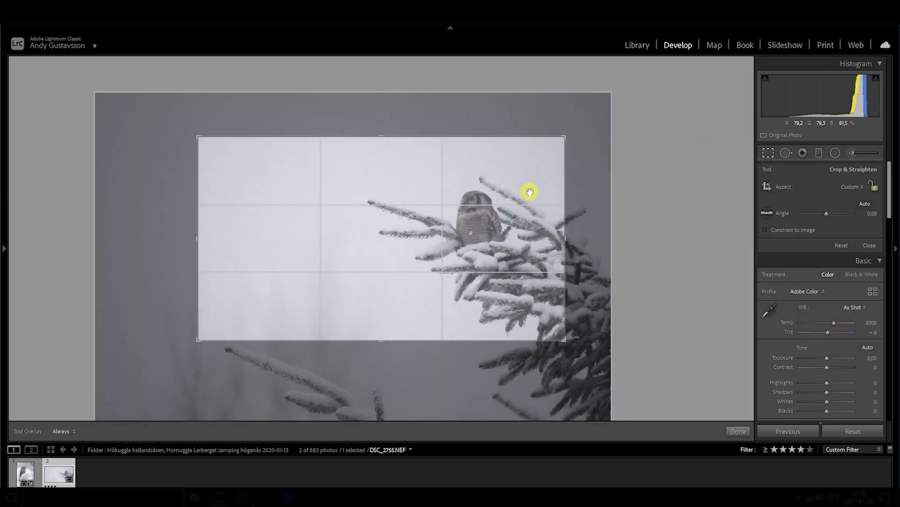
{"action": "left_click_drag", "start_coordinate": [523, 235], "coordinate": [519, 234]}
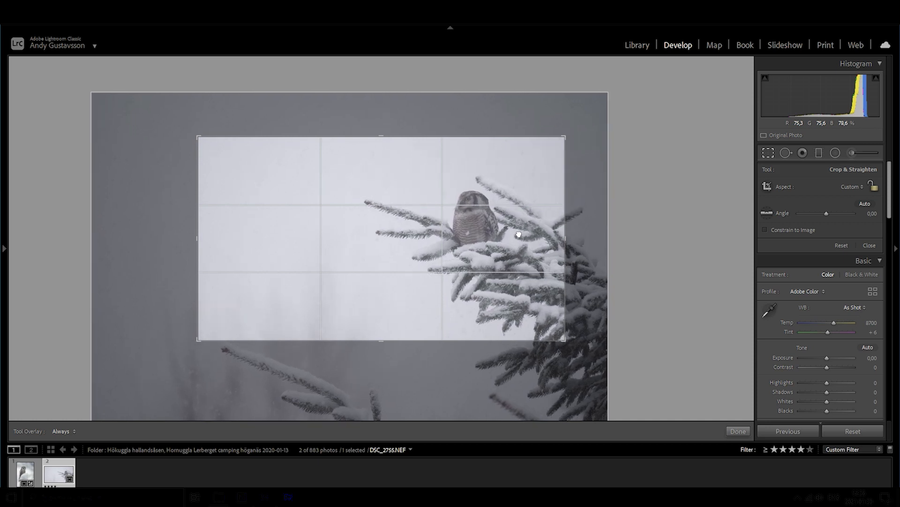
{"action": "left_click", "coordinate": [537, 234]}
{"action": "key", "text": "Return"}
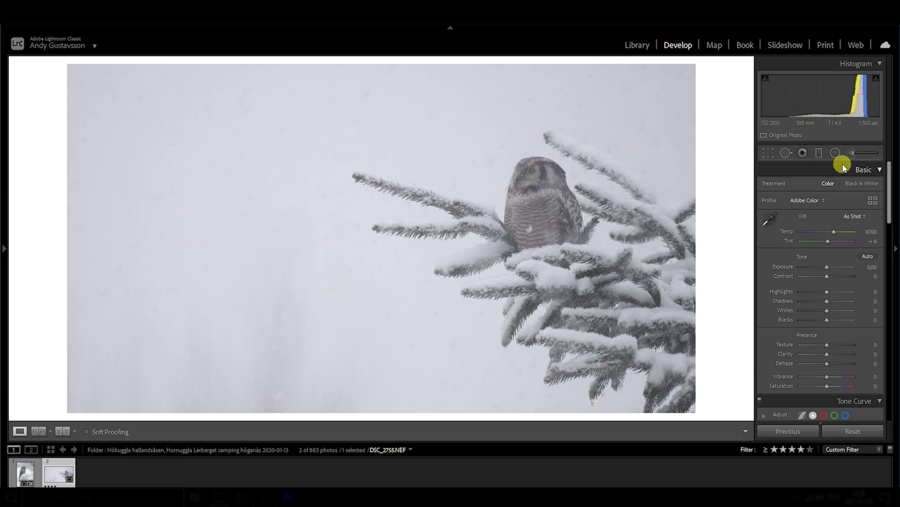
Enable lens profile corrections with Nikon as the lens make, and toggle them off and on to compare the effect.
{"action": "scroll", "coordinate": [825, 300], "scroll_direction": "down", "scroll_amount": 3}
{"action": "scroll", "coordinate": [825, 321], "scroll_direction": "down", "scroll_amount": 15}
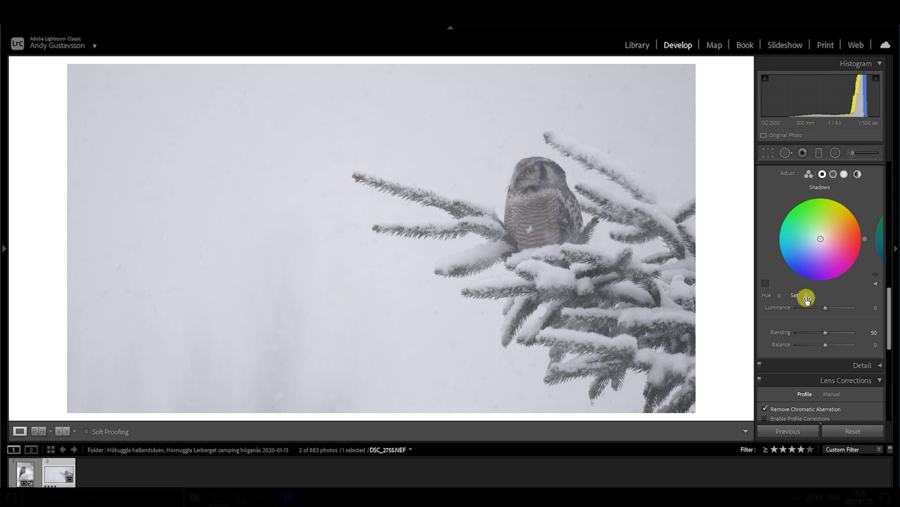
{"action": "scroll", "coordinate": [826, 321], "scroll_direction": "up", "scroll_amount": 3}
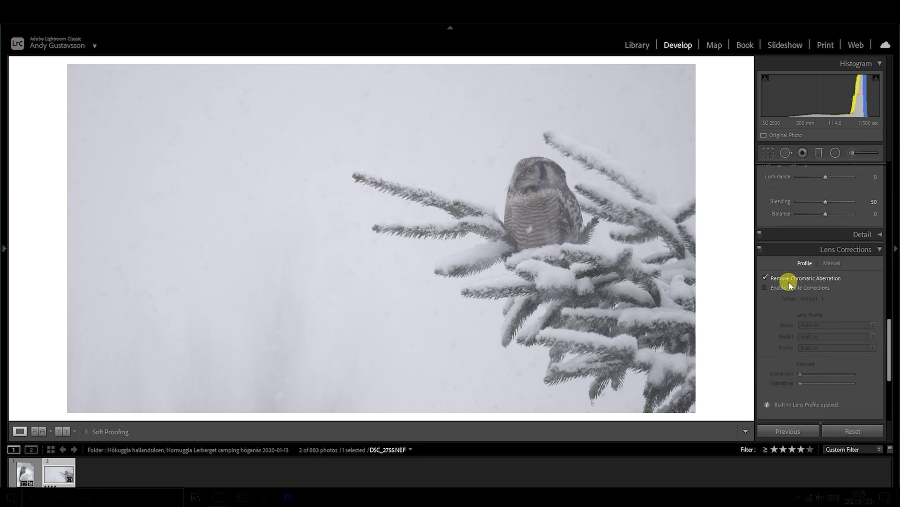
{"action": "left_click", "coordinate": [838, 279]}
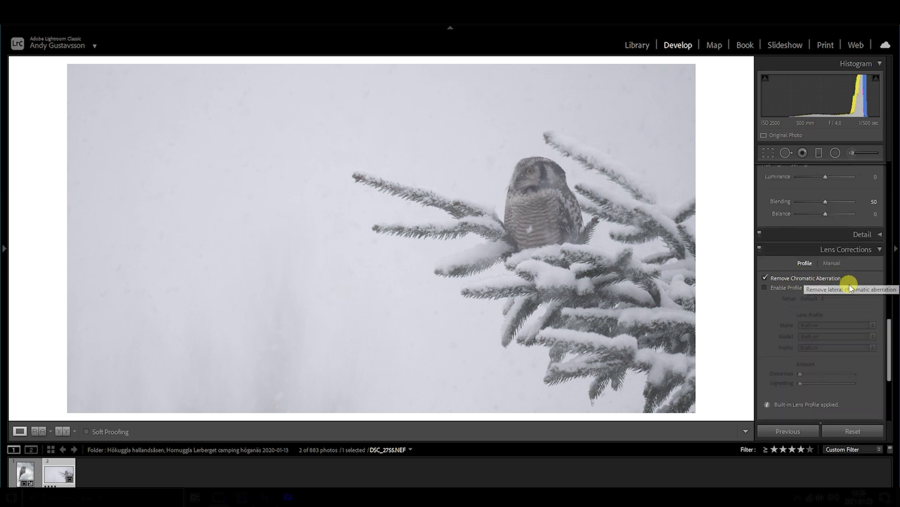
{"action": "left_click", "coordinate": [816, 287]}
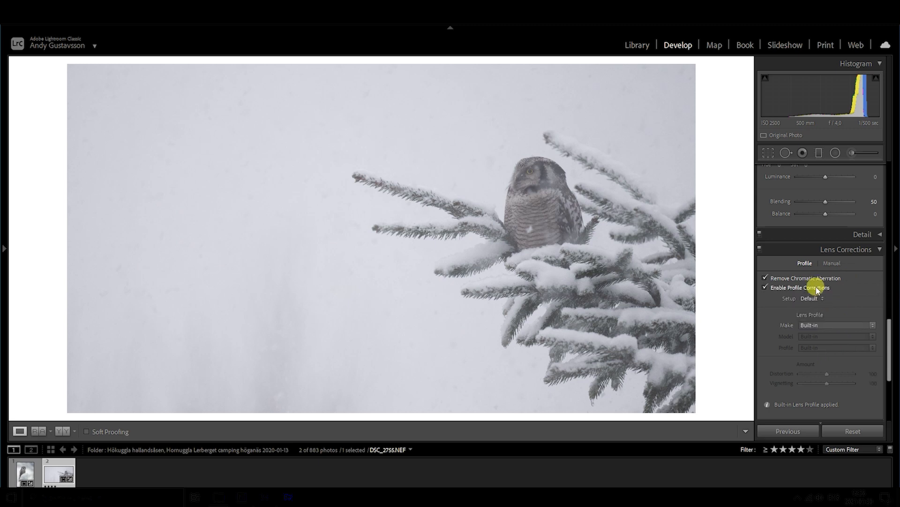
{"action": "left_click", "coordinate": [816, 288]}
{"action": "left_click", "coordinate": [817, 288]}
{"action": "left_click", "coordinate": [871, 323]}
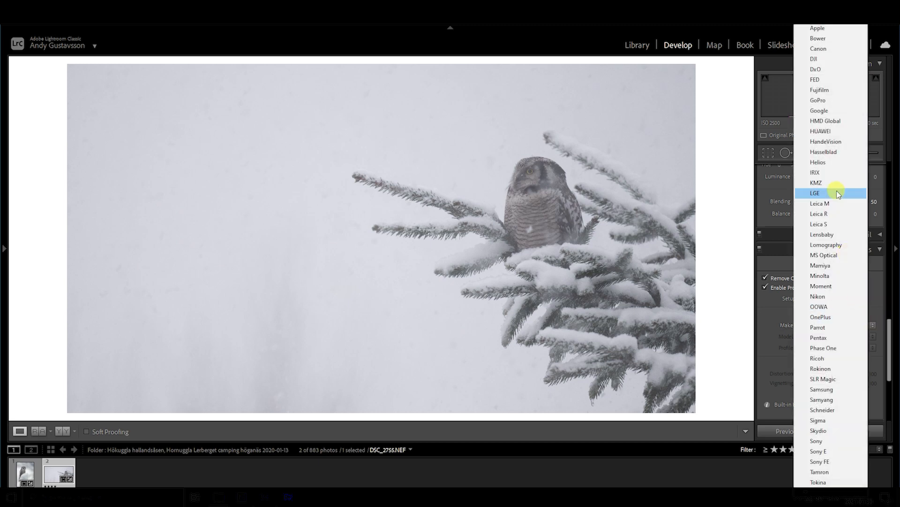
{"action": "left_click", "coordinate": [826, 293]}
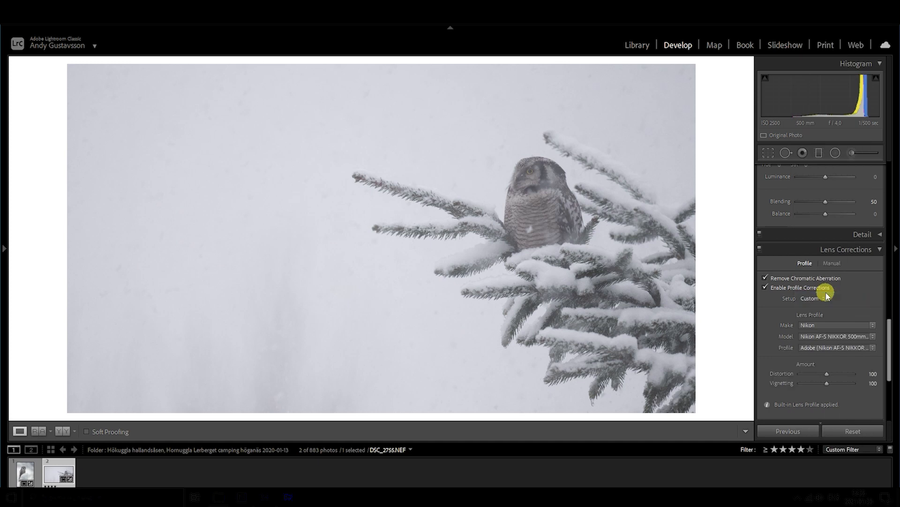
{"action": "left_click", "coordinate": [778, 290]}
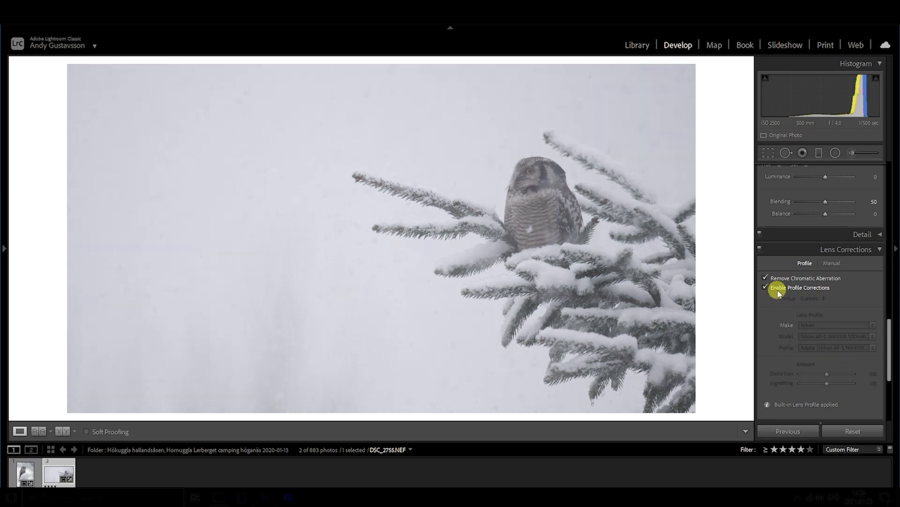
{"action": "left_click", "coordinate": [778, 290]}
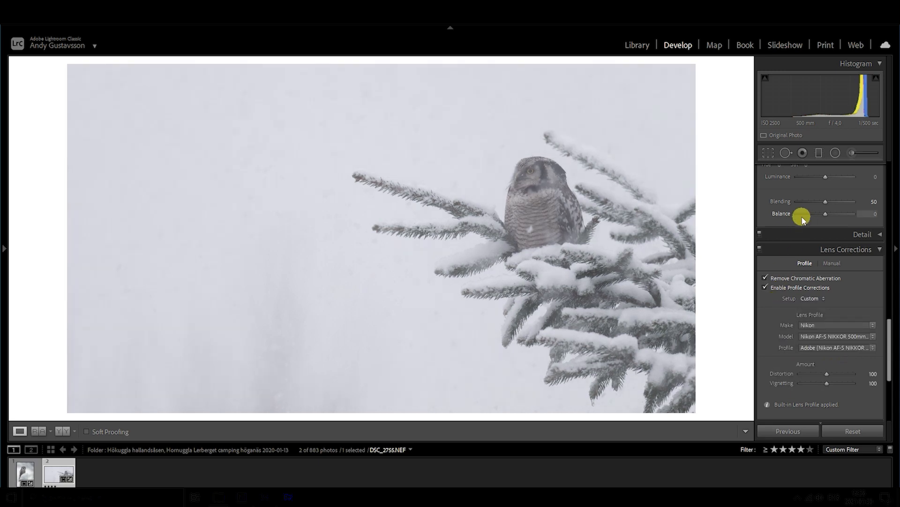
Set Contrast to +7, Highlights to -100, Shadows to +42, Whites to +40 and Blacks to -47.
{"action": "scroll", "coordinate": [803, 220], "scroll_direction": "up", "scroll_amount": 10}
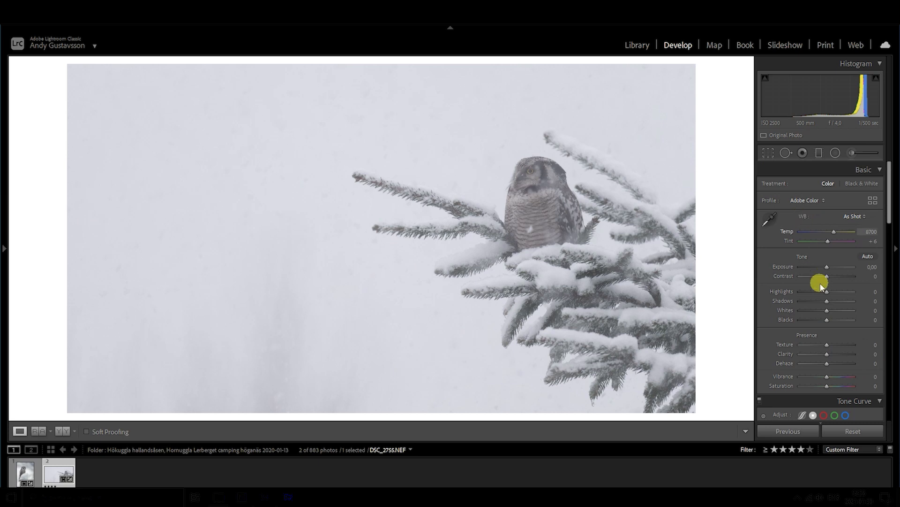
{"action": "mouse_move", "coordinate": [826, 300]}
{"action": "left_mouse_down"}
{"action": "mouse_move", "coordinate": [840, 303]}
{"action": "mouse_move", "coordinate": [815, 322]}
{"action": "mouse_move", "coordinate": [841, 302]}
{"action": "left_mouse_up"}
{"action": "left_click", "coordinate": [827, 319]}
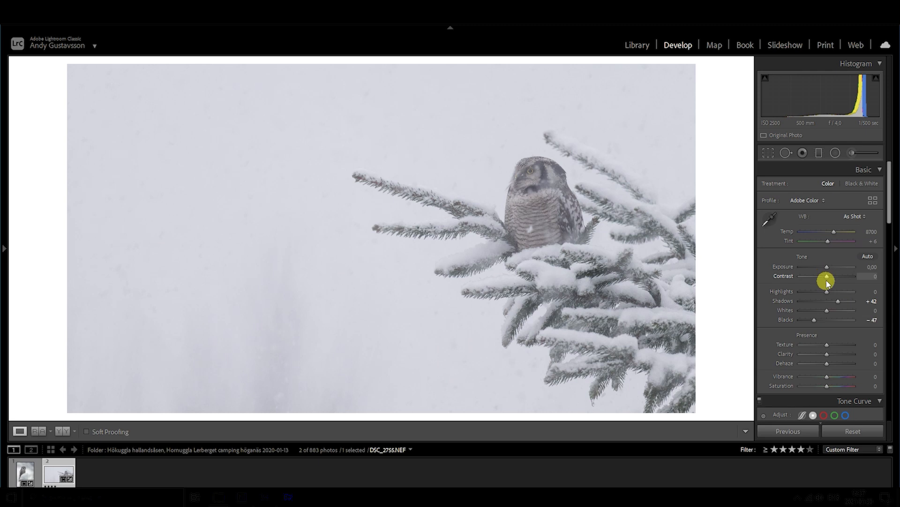
{"action": "left_click_drag", "start_coordinate": [827, 293], "coordinate": [839, 313]}
{"action": "left_click", "coordinate": [827, 310]}
{"action": "left_click_drag", "start_coordinate": [826, 272], "coordinate": [827, 274]}
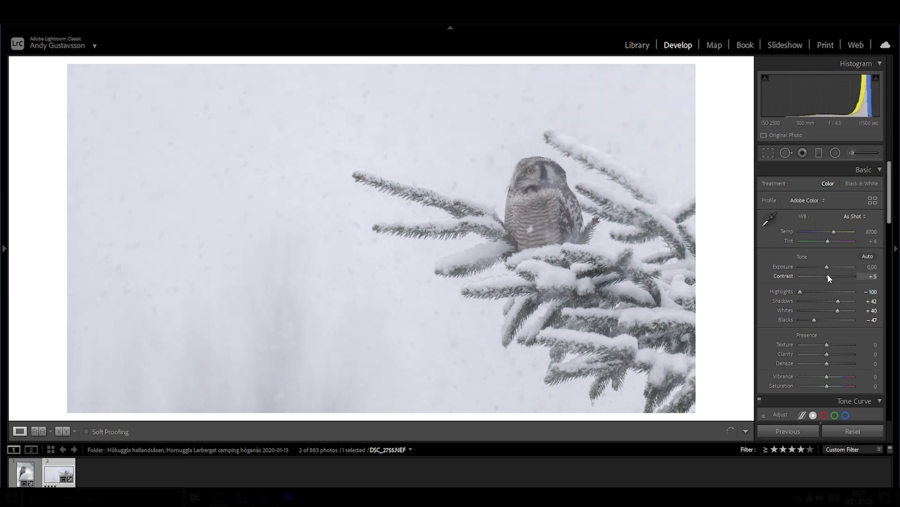
{"action": "left_click", "coordinate": [828, 277]}
Set Dehaze to +5 and Saturation to +12.
{"action": "left_click", "coordinate": [827, 367]}
{"action": "left_click", "coordinate": [830, 363]}
{"action": "left_click_drag", "start_coordinate": [829, 363], "coordinate": [829, 364]}
{"action": "left_click", "coordinate": [827, 385]}
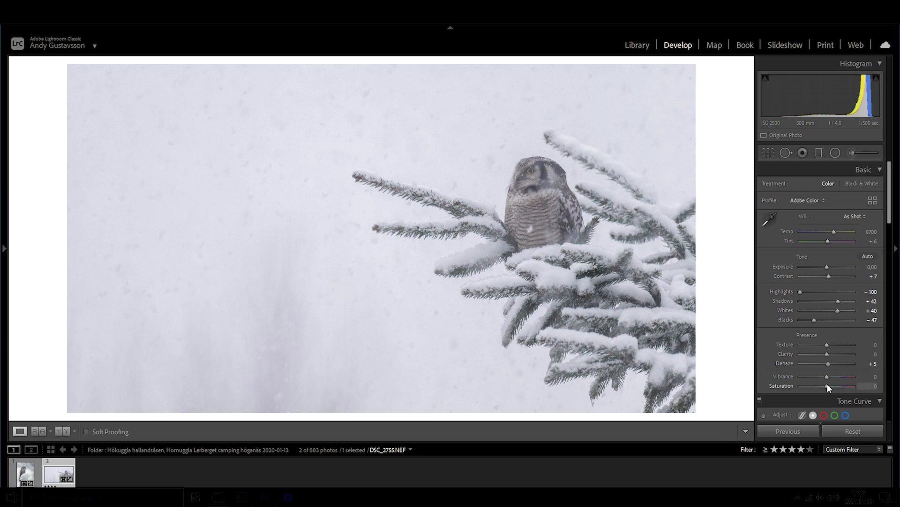
{"action": "left_click_drag", "start_coordinate": [829, 384], "coordinate": [831, 385]}
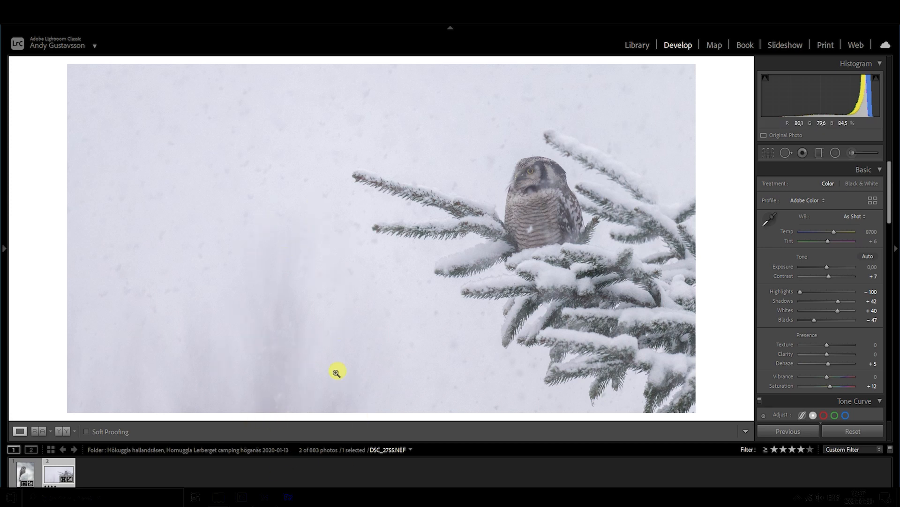
Shape a mild S-curve on the tone curve with an anchored midpoint, a shadow point at 37/26 and a highlight point at 198/205.
{"action": "scroll", "coordinate": [789, 345], "scroll_direction": "down", "scroll_amount": 5}
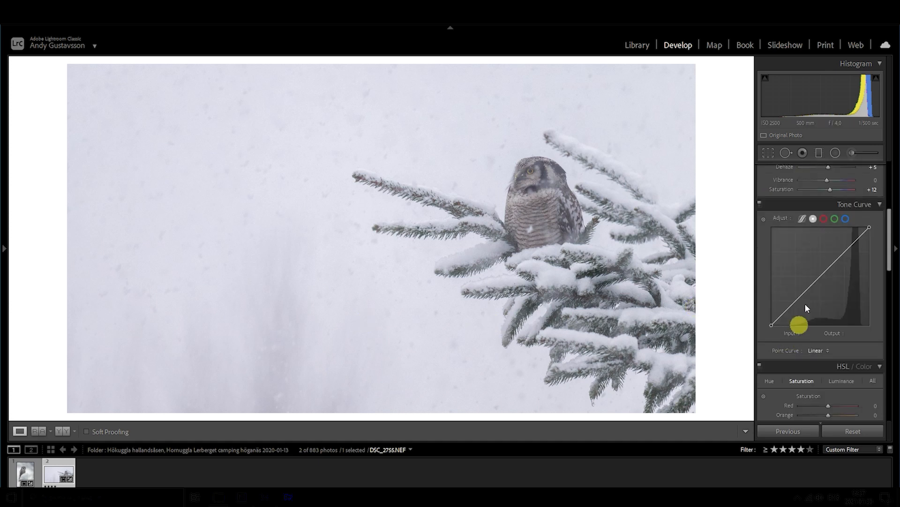
{"action": "left_click", "coordinate": [796, 299]}
{"action": "left_click", "coordinate": [846, 251]}
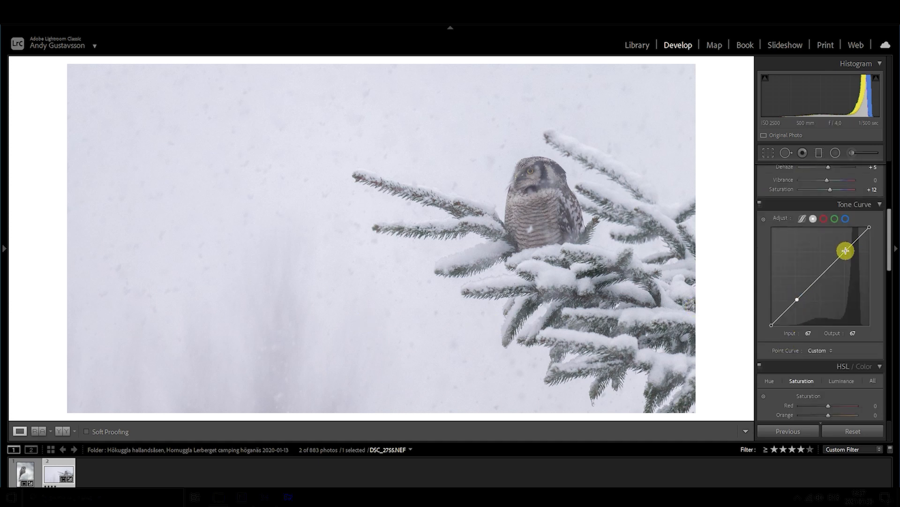
{"action": "left_click", "coordinate": [822, 275]}
{"action": "left_click_drag", "start_coordinate": [797, 299], "coordinate": [786, 315]}
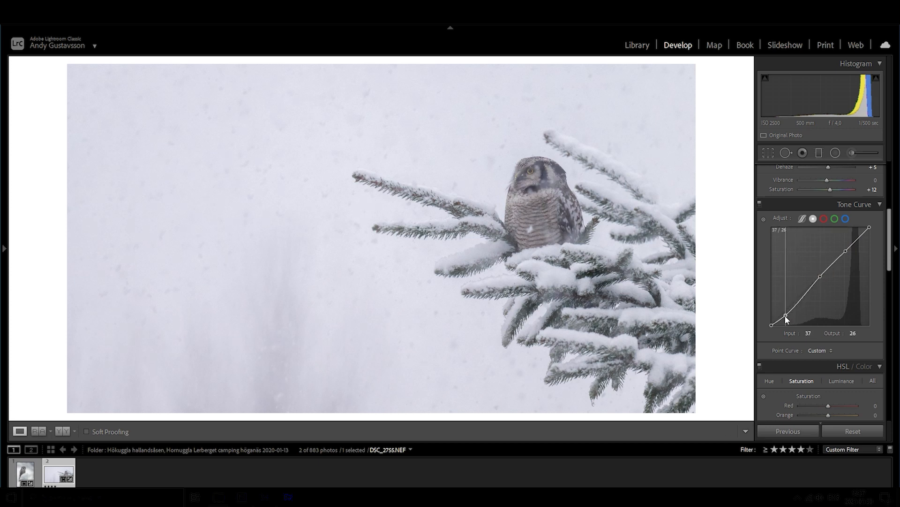
{"action": "left_click_drag", "start_coordinate": [843, 251], "coordinate": [849, 246]}
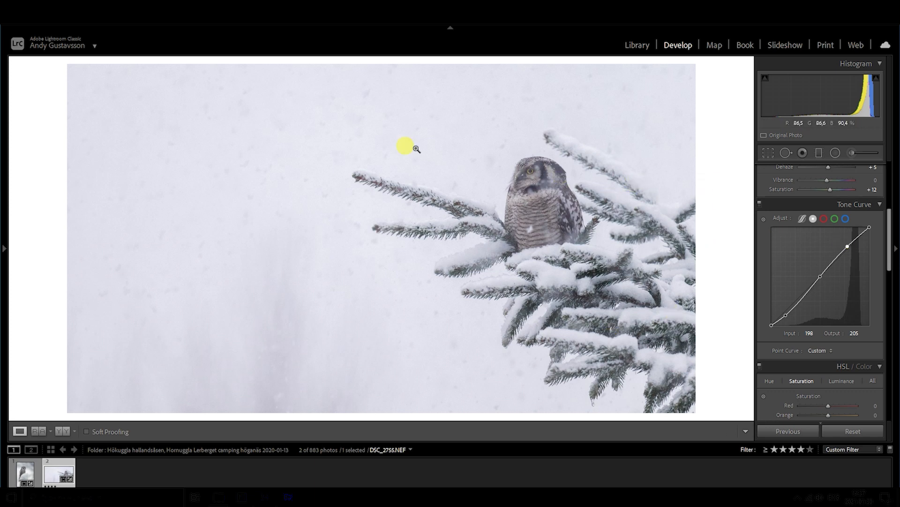
{"action": "left_click", "coordinate": [298, 139]}
{"action": "left_click", "coordinate": [298, 138]}
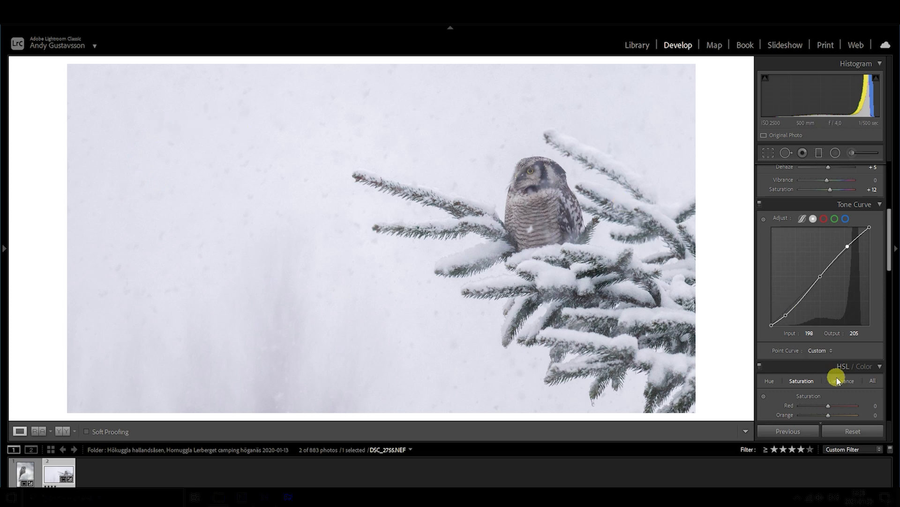
Set the HSL saturation of Orange to +3 and Yellow to +10.
{"action": "left_click_drag", "start_coordinate": [889, 233], "coordinate": [889, 281]}
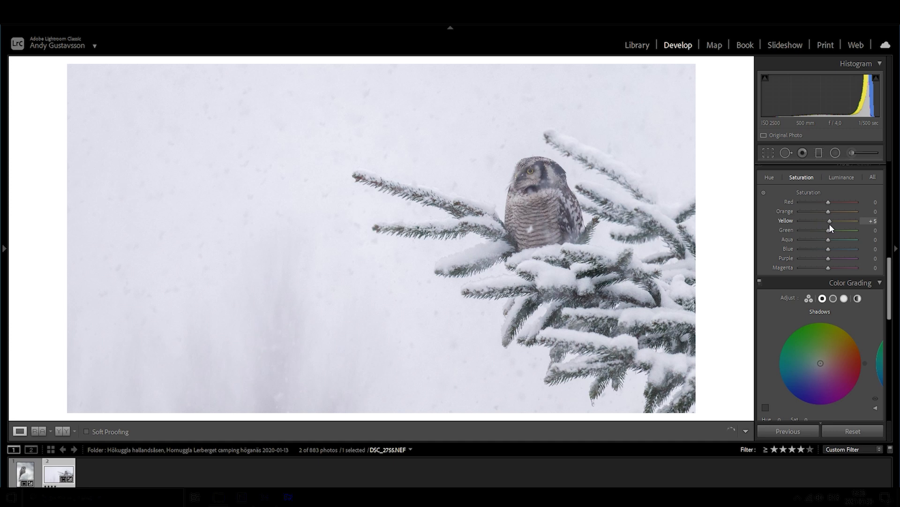
{"action": "left_click", "coordinate": [830, 214]}
{"action": "mouse_move", "coordinate": [829, 213]}
{"action": "left_mouse_down"}
{"action": "mouse_move", "coordinate": [824, 238]}
{"action": "mouse_move", "coordinate": [832, 216]}
{"action": "left_mouse_up"}
{"action": "left_click", "coordinate": [831, 218]}
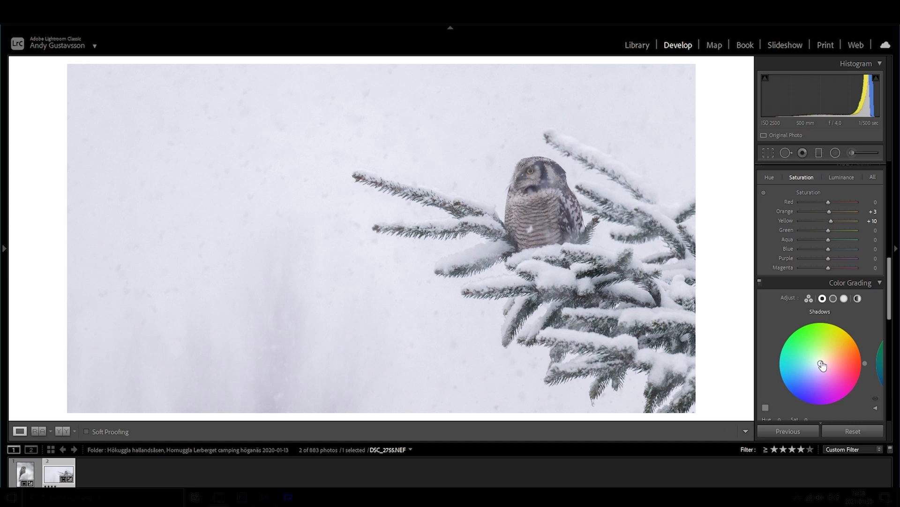
Tint the highlights yellow in Color Grading with Hue 63 and Saturation 14.
{"action": "left_click", "coordinate": [844, 299]}
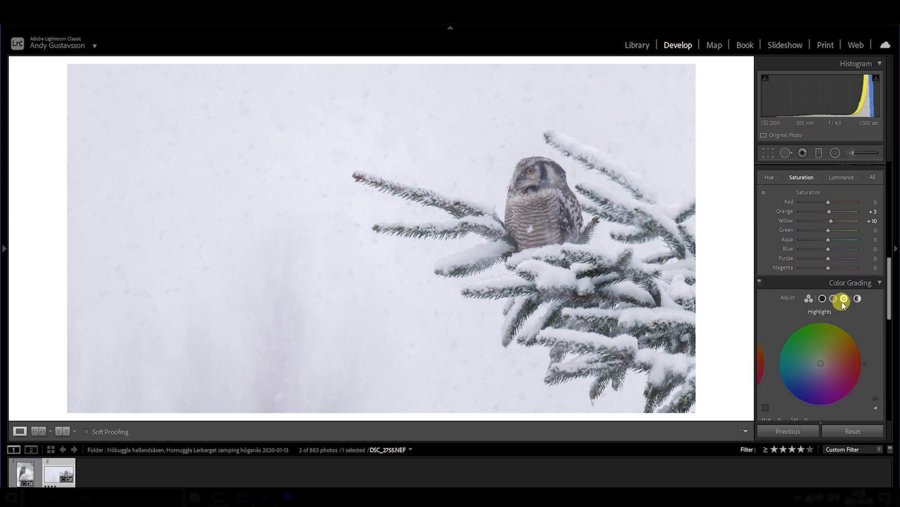
{"action": "left_click_drag", "start_coordinate": [822, 363], "coordinate": [825, 362]}
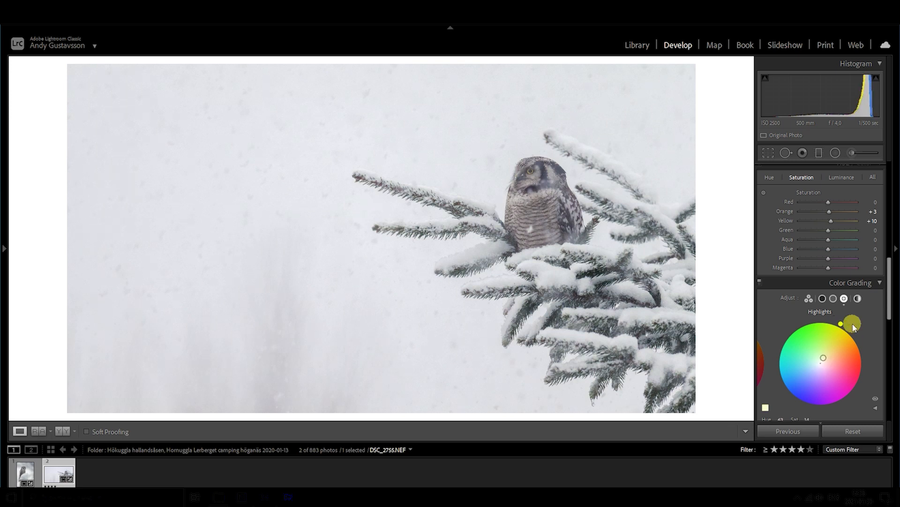
{"action": "scroll", "coordinate": [854, 323], "scroll_direction": "down", "scroll_amount": 5}
{"action": "left_click", "coordinate": [832, 313]}
{"action": "scroll", "coordinate": [830, 315], "scroll_direction": "up", "scroll_amount": 2}
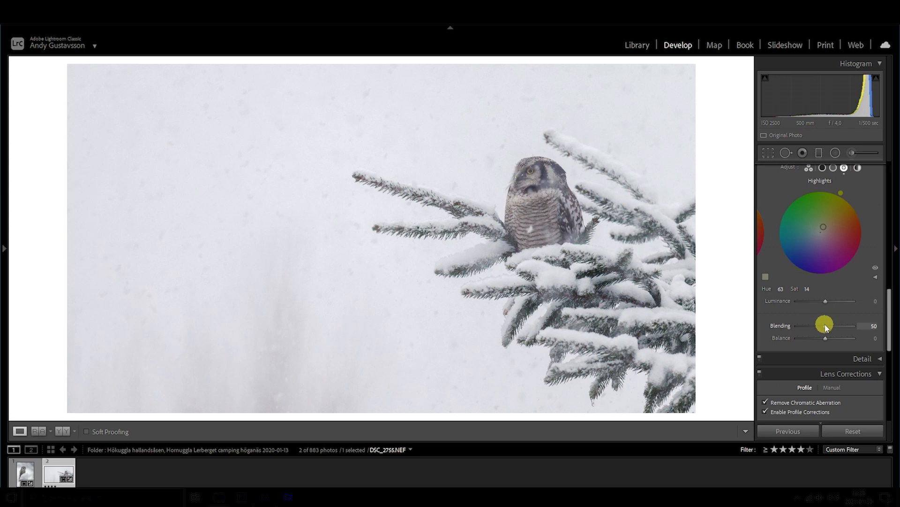
Set the Color Grading Blending to 40 and Balance to -58.
{"action": "left_click_drag", "start_coordinate": [824, 324], "coordinate": [792, 327]}
{"action": "left_click_drag", "start_coordinate": [878, 334], "coordinate": [824, 337]}
{"action": "left_click", "coordinate": [827, 341]}
{"action": "mouse_move", "coordinate": [813, 338]}
{"action": "left_mouse_down"}
{"action": "mouse_move", "coordinate": [781, 336]}
{"action": "mouse_move", "coordinate": [807, 337]}
{"action": "left_mouse_up"}
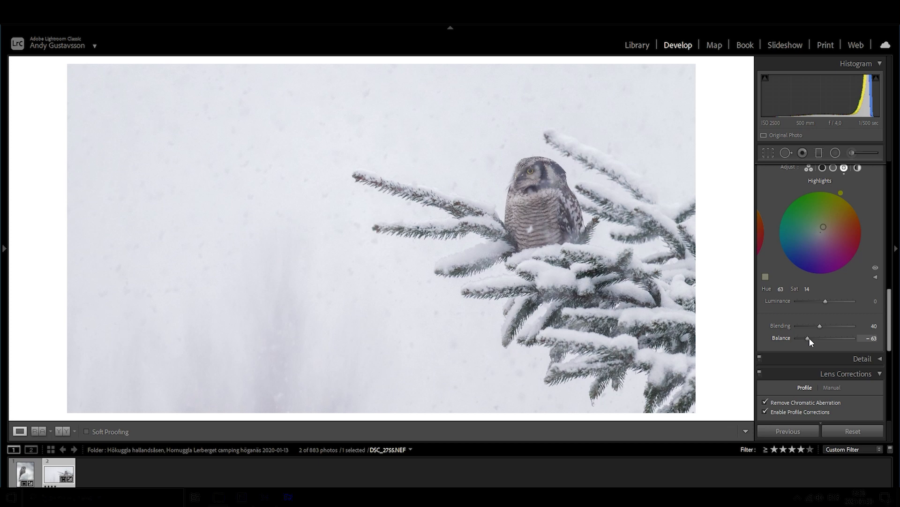
{"action": "left_click", "coordinate": [809, 338]}
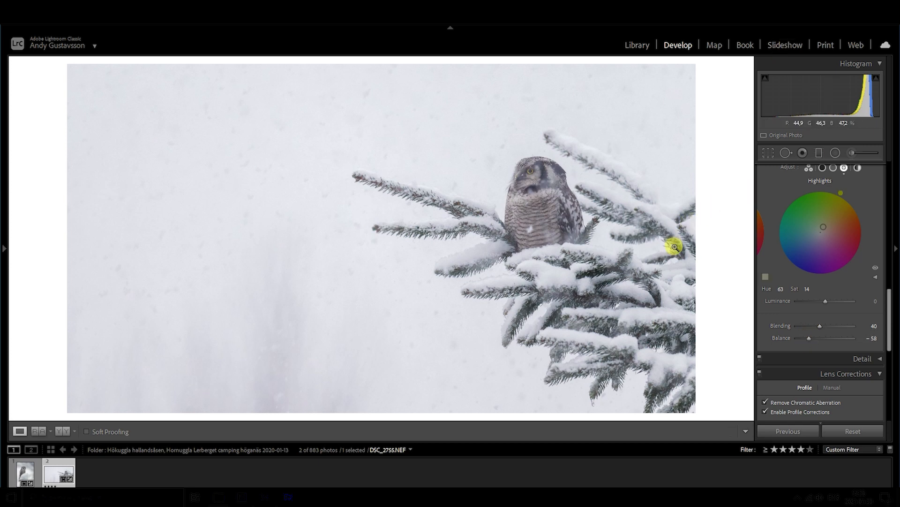
Paint an adjustment brush mask over the owl with Shadows 13, Whites 4, Blacks -16 and Dehaze 4.
{"action": "scroll", "coordinate": [807, 304], "scroll_direction": "up", "scroll_amount": 10}
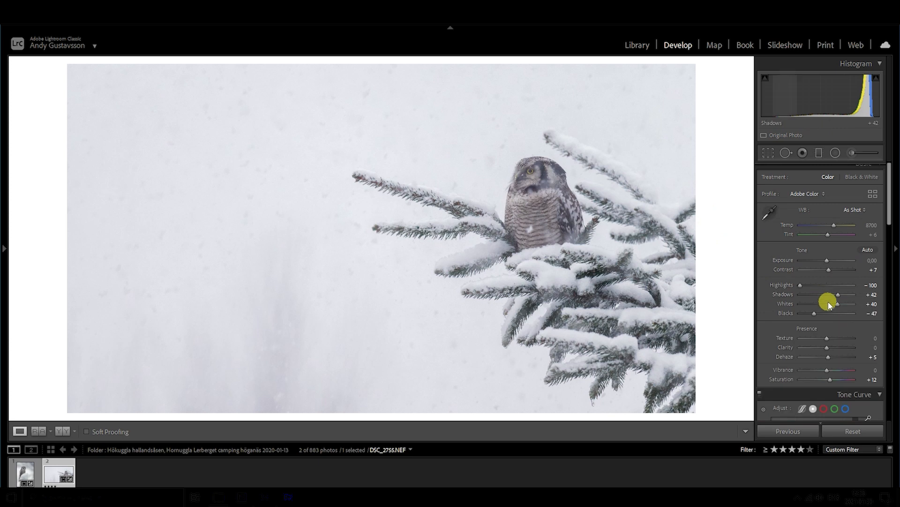
{"action": "left_click", "coordinate": [849, 154]}
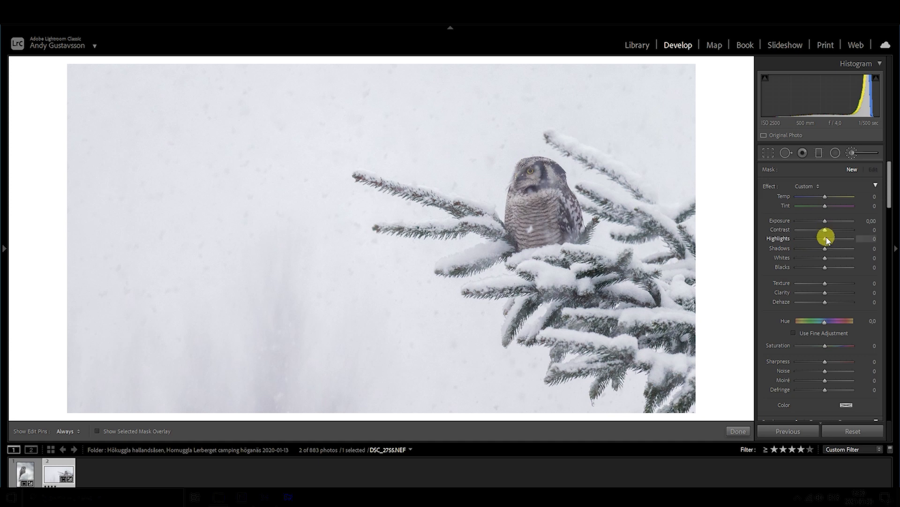
{"action": "left_click_drag", "start_coordinate": [829, 255], "coordinate": [828, 252]}
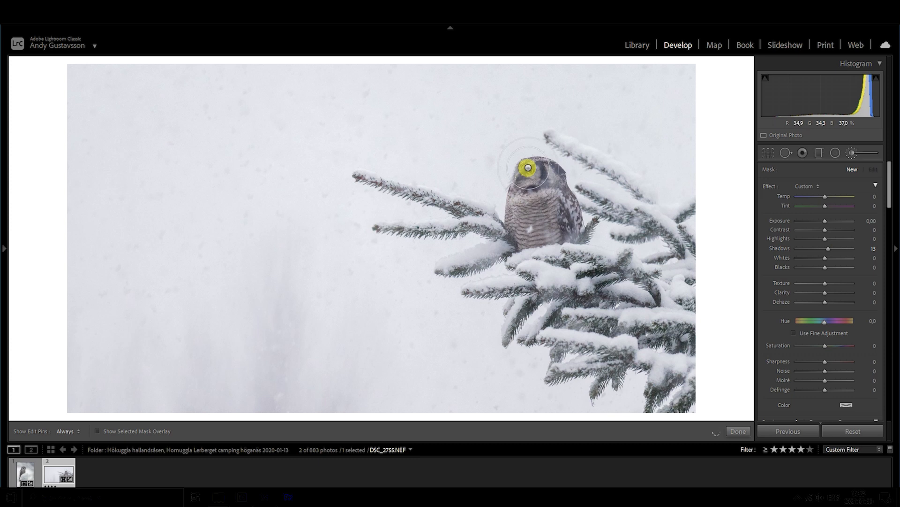
{"action": "left_click_drag", "start_coordinate": [820, 265], "coordinate": [817, 265]}
{"action": "left_click", "coordinate": [827, 238]}
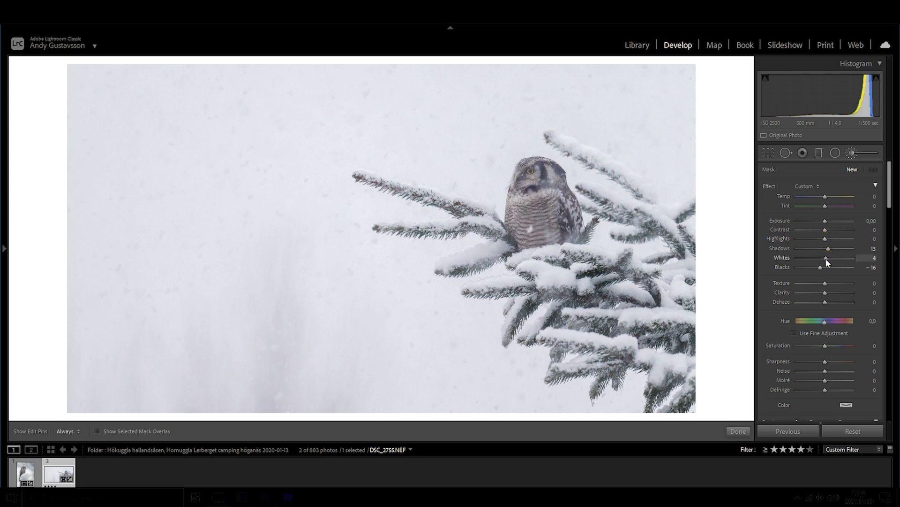
{"action": "left_click_drag", "start_coordinate": [824, 300], "coordinate": [827, 302]}
{"action": "left_click_drag", "start_coordinate": [525, 169], "coordinate": [558, 200]}
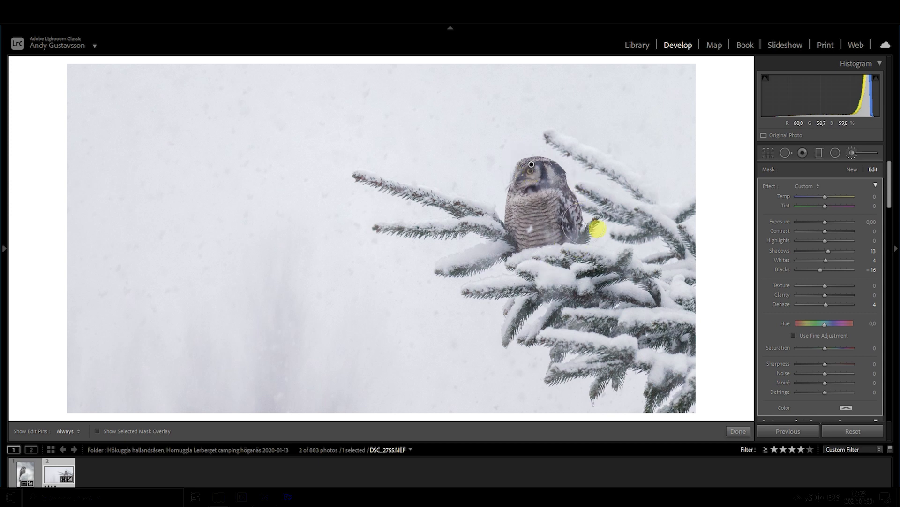
Set the owl brush mask's Contrast to 11, Whites to 18 and Exposure to 0.10.
{"action": "key", "text": "h"}
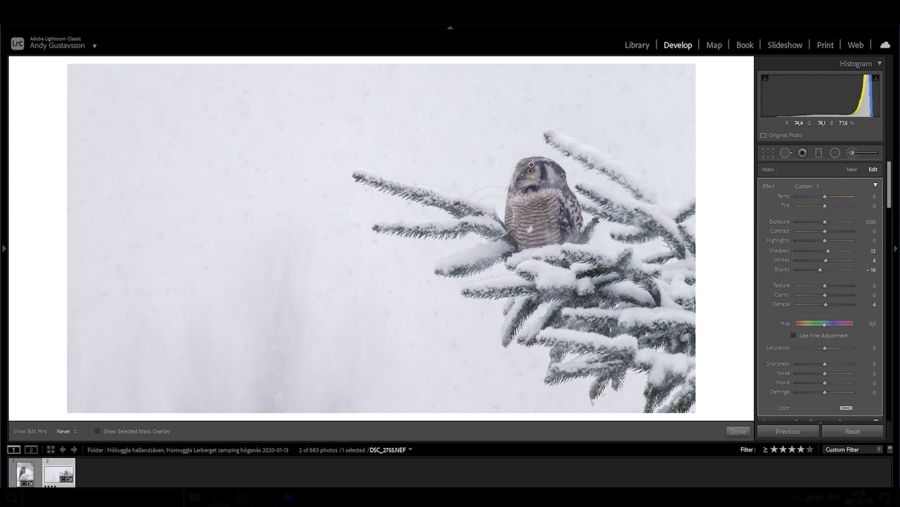
{"action": "key", "text": "h"}
{"action": "left_click", "coordinate": [826, 232]}
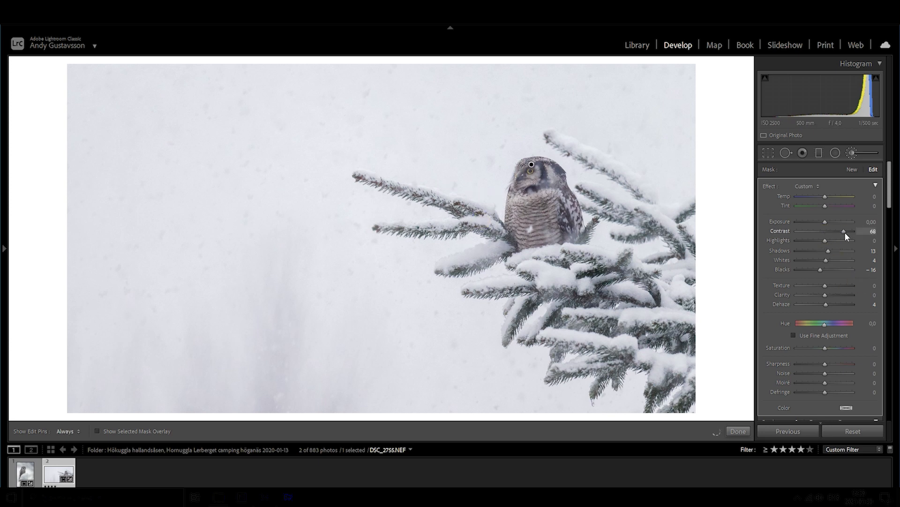
{"action": "left_click", "coordinate": [826, 231]}
{"action": "left_click", "coordinate": [829, 255]}
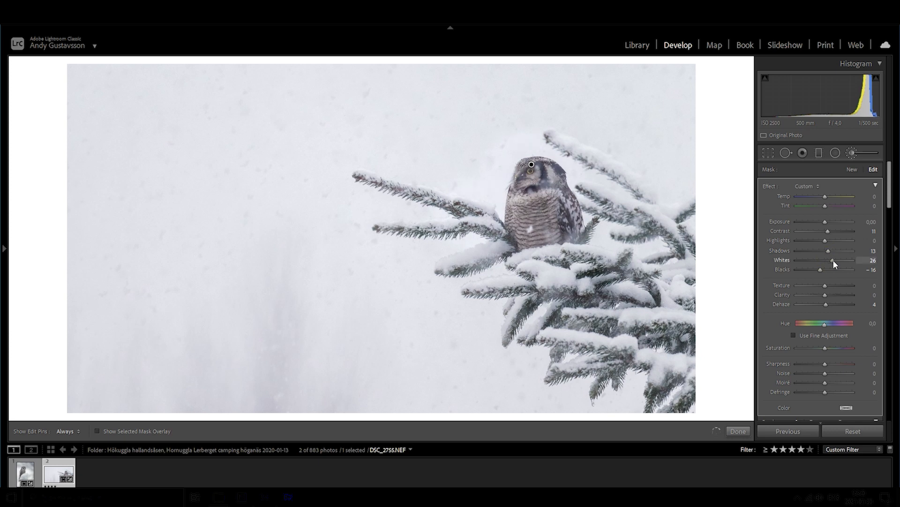
{"action": "left_click_drag", "start_coordinate": [833, 260], "coordinate": [831, 259]}
{"action": "left_click", "coordinate": [872, 223]}
{"action": "type", "text": "1"}
{"action": "key", "text": "Return"}
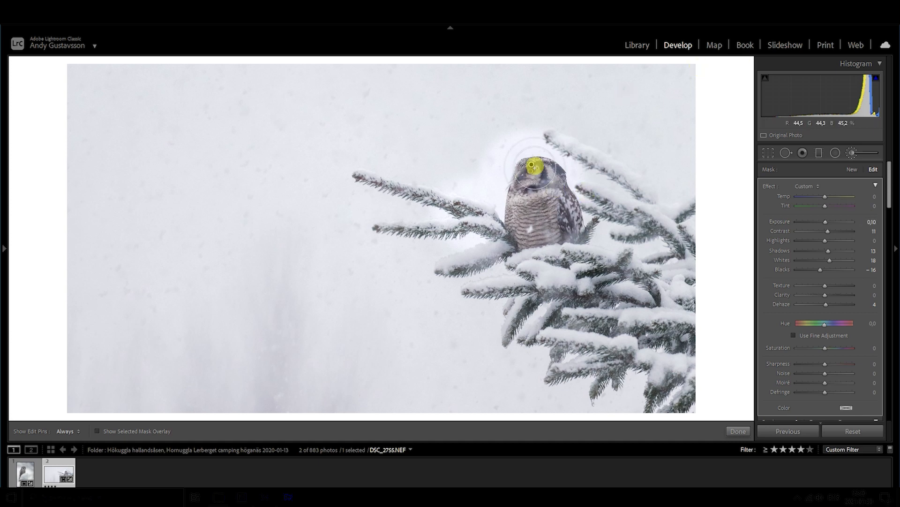
Show the highlight clipping and the selected mask overlay, and erase the mask spill from the sky above the branches beside the owl.
{"action": "left_click", "coordinate": [876, 77]}
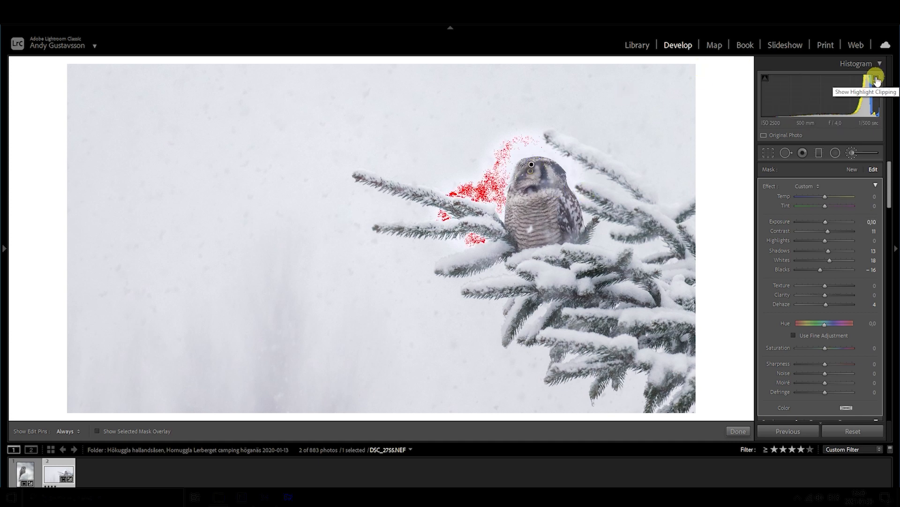
{"action": "left_click", "coordinate": [97, 431]}
{"action": "key", "text": "alt"}
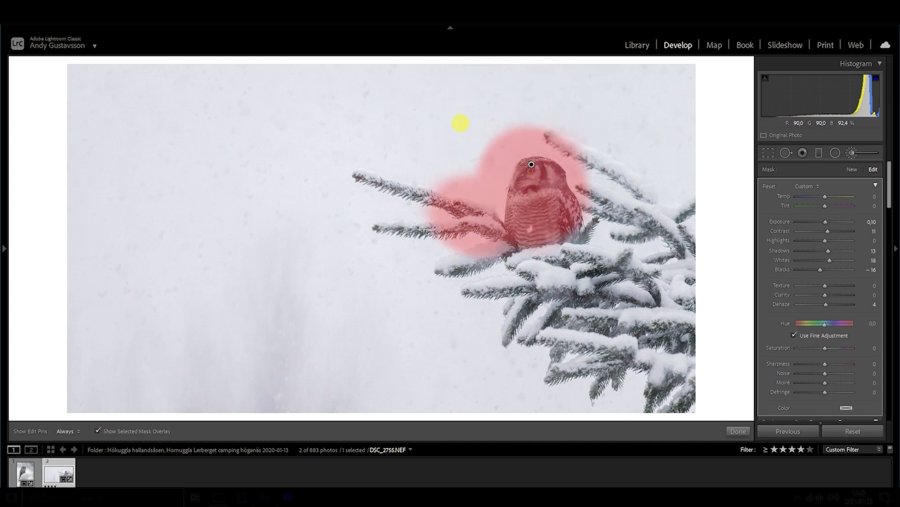
{"action": "mouse_move", "coordinate": [459, 136]}
{"action": "left_mouse_down"}
{"action": "mouse_move", "coordinate": [448, 146]}
{"action": "mouse_move", "coordinate": [483, 141]}
{"action": "mouse_move", "coordinate": [479, 151]}
{"action": "mouse_move", "coordinate": [487, 139]}
{"action": "mouse_move", "coordinate": [485, 155]}
{"action": "mouse_move", "coordinate": [495, 132]}
{"action": "mouse_move", "coordinate": [503, 136]}
{"action": "mouse_move", "coordinate": [497, 141]}
{"action": "mouse_move", "coordinate": [522, 120]}
{"action": "mouse_move", "coordinate": [493, 139]}
{"action": "mouse_move", "coordinate": [485, 160]}
{"action": "mouse_move", "coordinate": [437, 165]}
{"action": "mouse_move", "coordinate": [477, 171]}
{"action": "mouse_move", "coordinate": [483, 137]}
{"action": "left_mouse_up"}
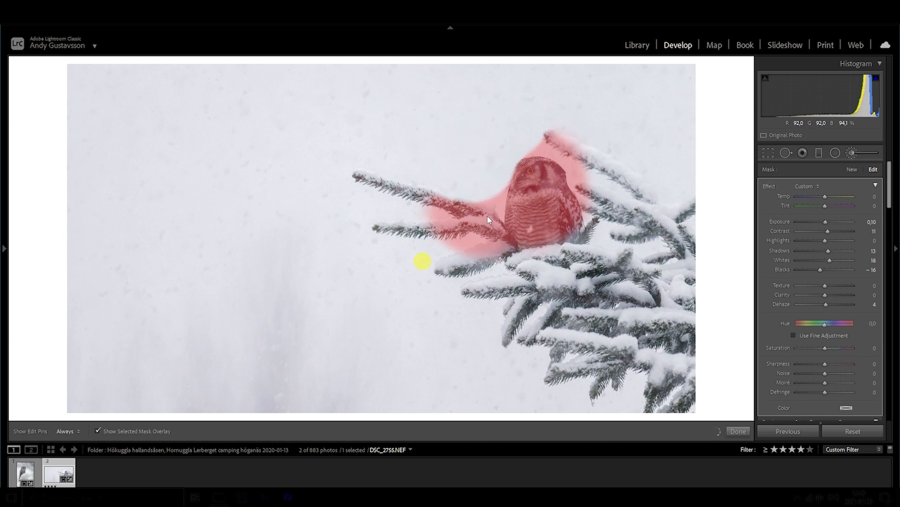
Erase the mask spill from the snowy background between and below the two branches beside the owl.
{"action": "key", "text": "z"}
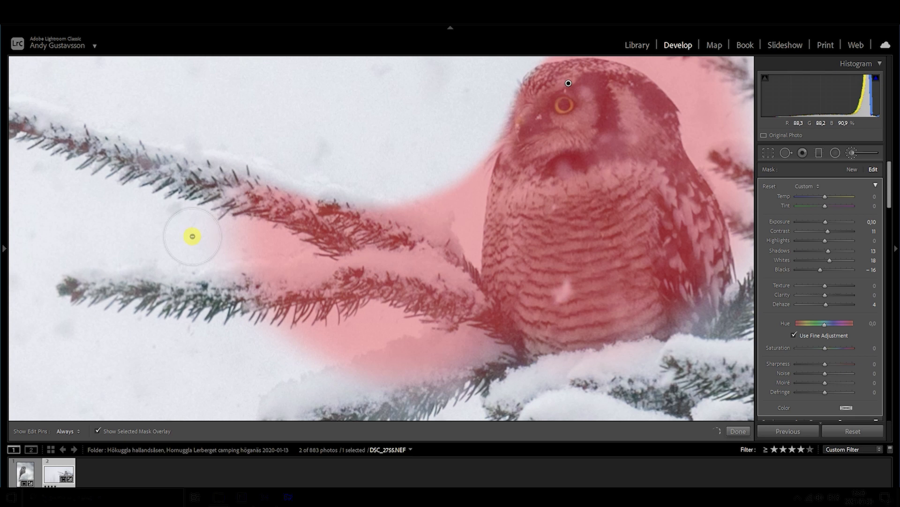
{"action": "key", "text": "z"}
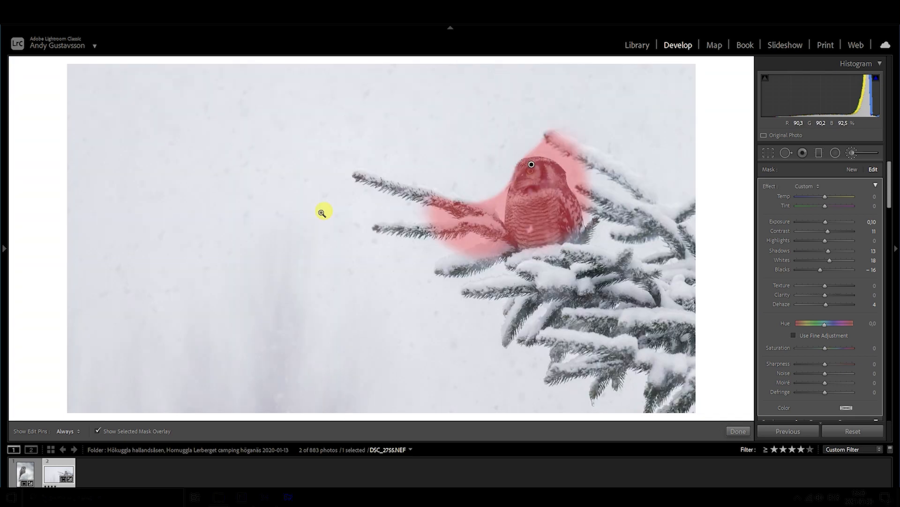
{"action": "left_click", "coordinate": [346, 201]}
{"action": "left_click", "coordinate": [345, 202]}
{"action": "left_click", "coordinate": [348, 186]}
{"action": "left_click", "coordinate": [348, 185]}
{"action": "left_click", "coordinate": [348, 186]}
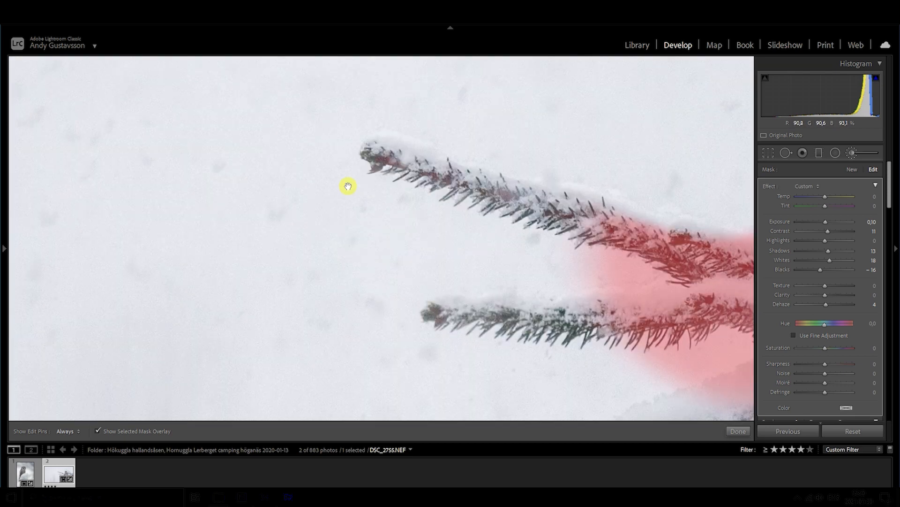
{"action": "left_click", "coordinate": [685, 265]}
{"action": "left_click", "coordinate": [446, 216]}
{"action": "key", "text": "h"}
{"action": "left_click_drag", "start_coordinate": [373, 175], "coordinate": [479, 183]}
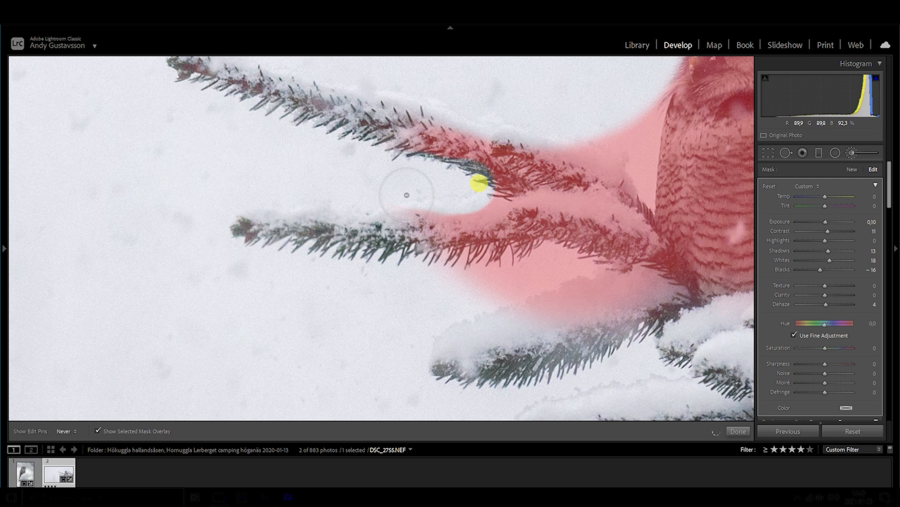
{"action": "mouse_move", "coordinate": [438, 279]}
{"action": "left_mouse_down"}
{"action": "mouse_move", "coordinate": [498, 285]}
{"action": "mouse_move", "coordinate": [583, 265]}
{"action": "mouse_move", "coordinate": [445, 286]}
{"action": "mouse_move", "coordinate": [458, 322]}
{"action": "mouse_move", "coordinate": [605, 267]}
{"action": "left_mouse_up"}
{"action": "left_click_drag", "start_coordinate": [641, 161], "coordinate": [419, 276]}
Erase the remaining mask spill around the owl's outline and soften the mask's edges and the branch ends with a feathered eraser.
{"action": "key", "text": "h"}
{"action": "mouse_move", "coordinate": [378, 234]}
{"action": "left_mouse_down"}
{"action": "mouse_move", "coordinate": [389, 256]}
{"action": "mouse_move", "coordinate": [406, 249]}
{"action": "mouse_move", "coordinate": [437, 188]}
{"action": "mouse_move", "coordinate": [420, 229]}
{"action": "mouse_move", "coordinate": [399, 230]}
{"action": "mouse_move", "coordinate": [413, 245]}
{"action": "mouse_move", "coordinate": [425, 313]}
{"action": "mouse_move", "coordinate": [427, 238]}
{"action": "left_mouse_up"}
{"action": "key", "text": "h"}
{"action": "key", "text": "h"}
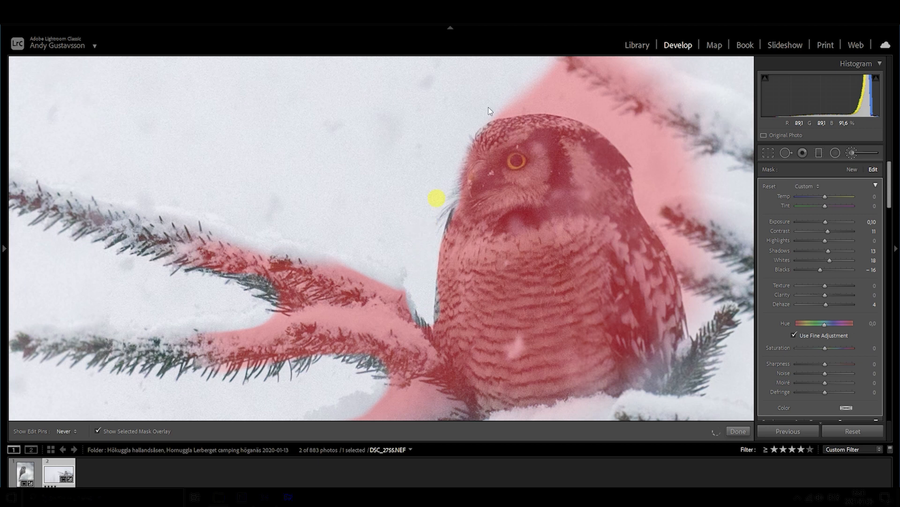
{"action": "left_click_drag", "start_coordinate": [488, 107], "coordinate": [396, 191]}
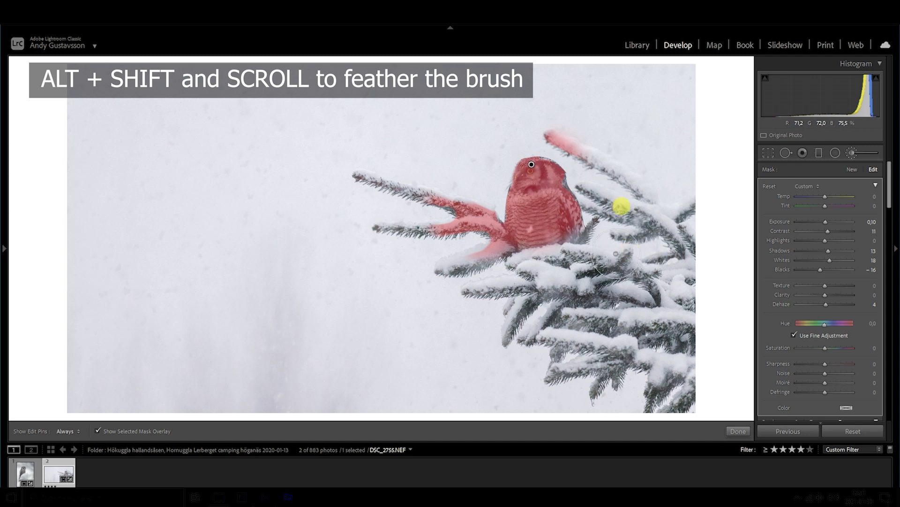
{"action": "key", "text": "h"}
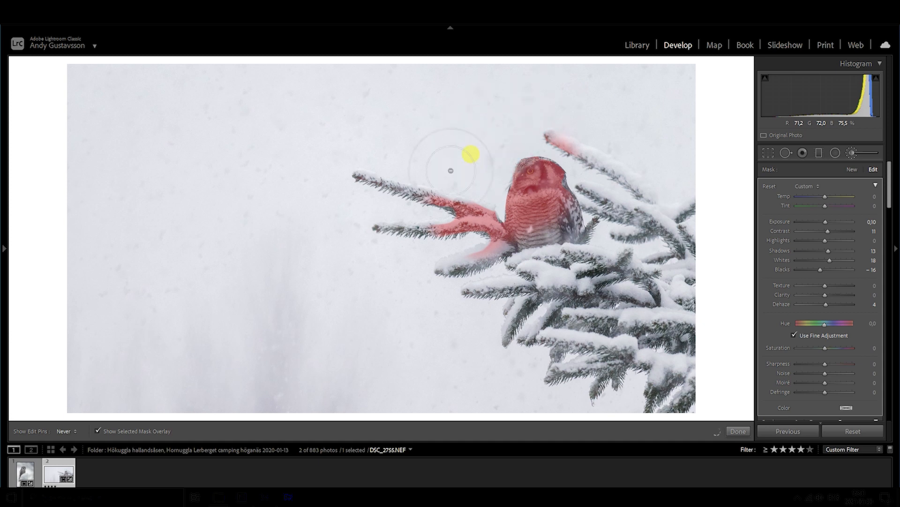
{"action": "mouse_move", "coordinate": [450, 171]}
{"action": "left_mouse_down"}
{"action": "mouse_move", "coordinate": [382, 250]}
{"action": "mouse_move", "coordinate": [449, 280]}
{"action": "mouse_move", "coordinate": [450, 269]}
{"action": "mouse_move", "coordinate": [471, 262]}
{"action": "mouse_move", "coordinate": [432, 269]}
{"action": "mouse_move", "coordinate": [410, 246]}
{"action": "mouse_move", "coordinate": [442, 235]}
{"action": "mouse_move", "coordinate": [405, 234]}
{"action": "mouse_move", "coordinate": [431, 218]}
{"action": "mouse_move", "coordinate": [432, 240]}
{"action": "mouse_move", "coordinate": [458, 258]}
{"action": "mouse_move", "coordinate": [470, 248]}
{"action": "mouse_move", "coordinate": [551, 276]}
{"action": "mouse_move", "coordinate": [576, 270]}
{"action": "mouse_move", "coordinate": [598, 222]}
{"action": "mouse_move", "coordinate": [591, 227]}
{"action": "mouse_move", "coordinate": [587, 179]}
{"action": "mouse_move", "coordinate": [609, 167]}
{"action": "mouse_move", "coordinate": [592, 171]}
{"action": "mouse_move", "coordinate": [590, 147]}
{"action": "mouse_move", "coordinate": [563, 144]}
{"action": "mouse_move", "coordinate": [581, 153]}
{"action": "left_mouse_up"}
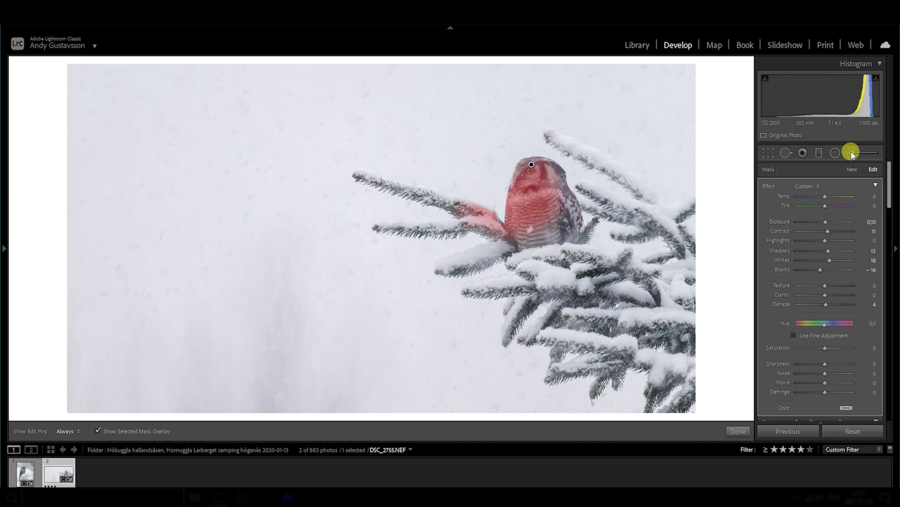
Set the owl mask's Contrast to 14, Blacks to -23, Dehaze to 9 and Highlights to 36, and close the brush.
{"action": "left_click", "coordinate": [532, 165]}
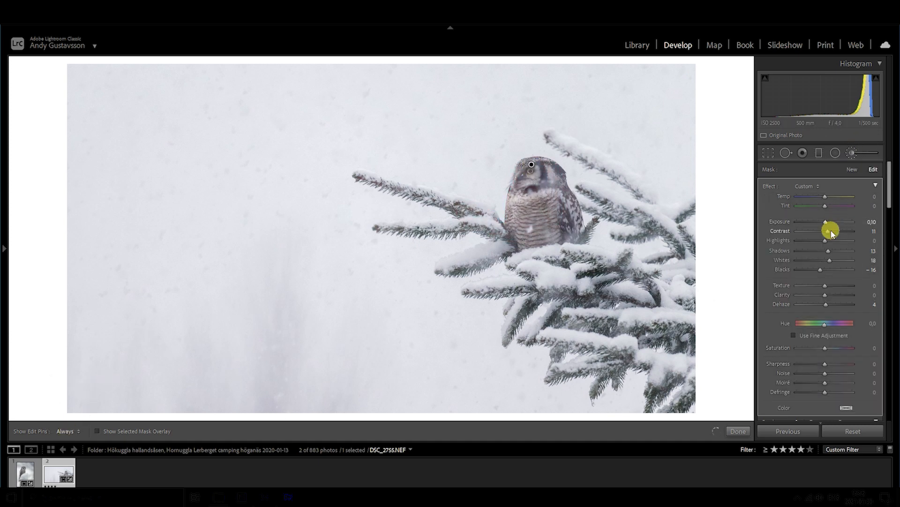
{"action": "left_click_drag", "start_coordinate": [831, 231], "coordinate": [834, 231]}
{"action": "left_click", "coordinate": [822, 269]}
{"action": "left_click_drag", "start_coordinate": [819, 268], "coordinate": [819, 267]}
{"action": "left_click", "coordinate": [826, 305]}
{"action": "left_click", "coordinate": [823, 244]}
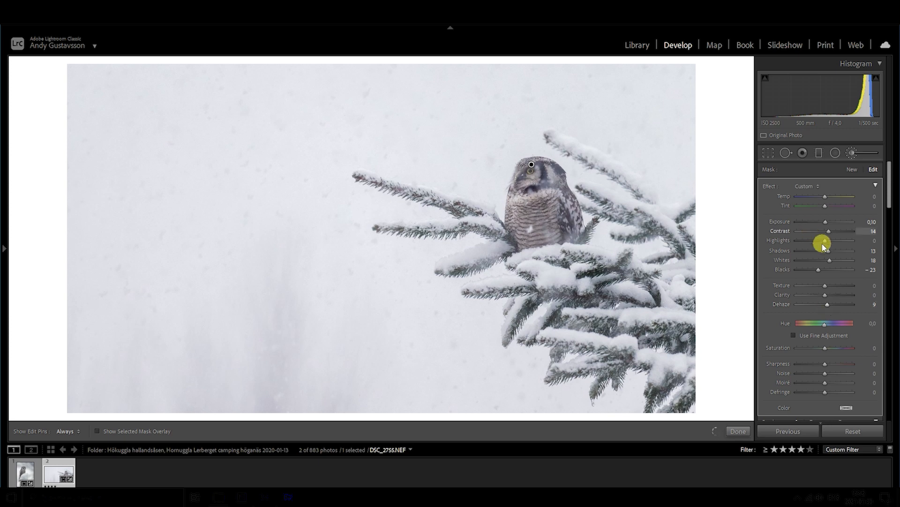
{"action": "left_click_drag", "start_coordinate": [827, 243], "coordinate": [830, 244]}
{"action": "left_click_drag", "start_coordinate": [832, 245], "coordinate": [836, 249]}
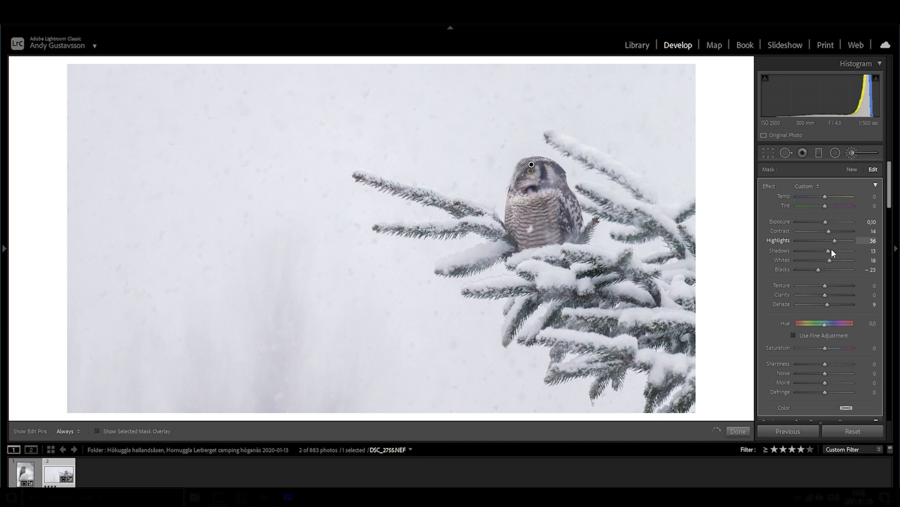
{"action": "left_click", "coordinate": [851, 155]}
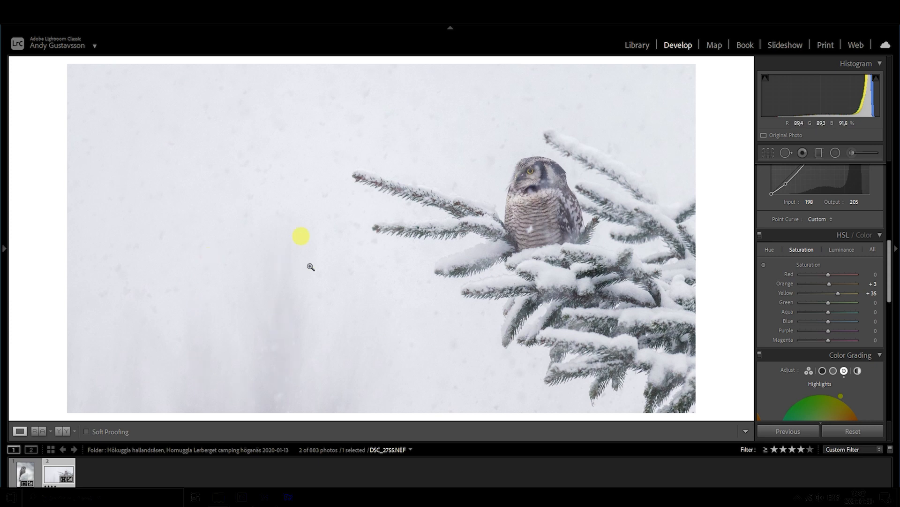
Paint a new brush mask over the lower-left background with Contrast and Shadows reset to 0, keeping Whites 4, Blacks -16 and Dehaze 4.
{"action": "left_click", "coordinate": [854, 153]}
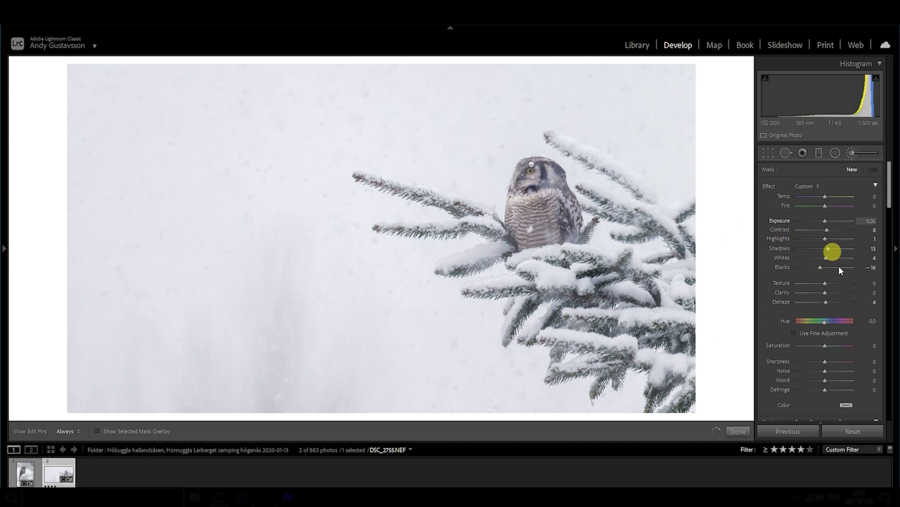
{"action": "double_click", "coordinate": [825, 229]}
{"action": "double_click", "coordinate": [826, 249]}
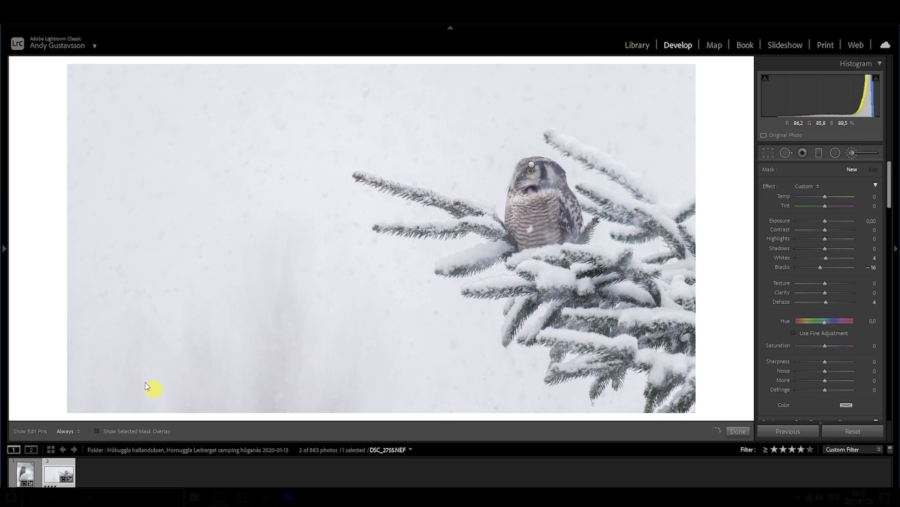
{"action": "left_click_drag", "start_coordinate": [104, 359], "coordinate": [89, 302]}
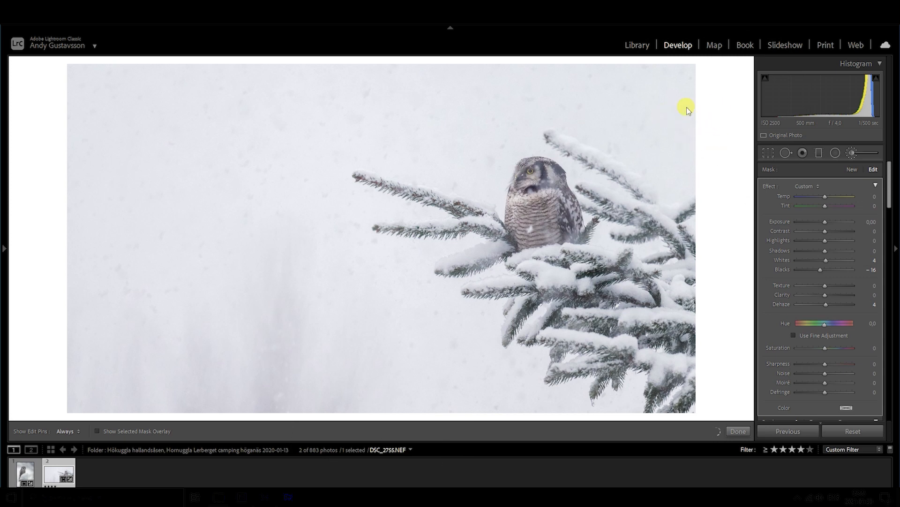
Add a Highlight Priority post-crop vignette with an Amount of -11.
{"action": "scroll", "coordinate": [844, 357], "scroll_direction": "down", "scroll_amount": 10}
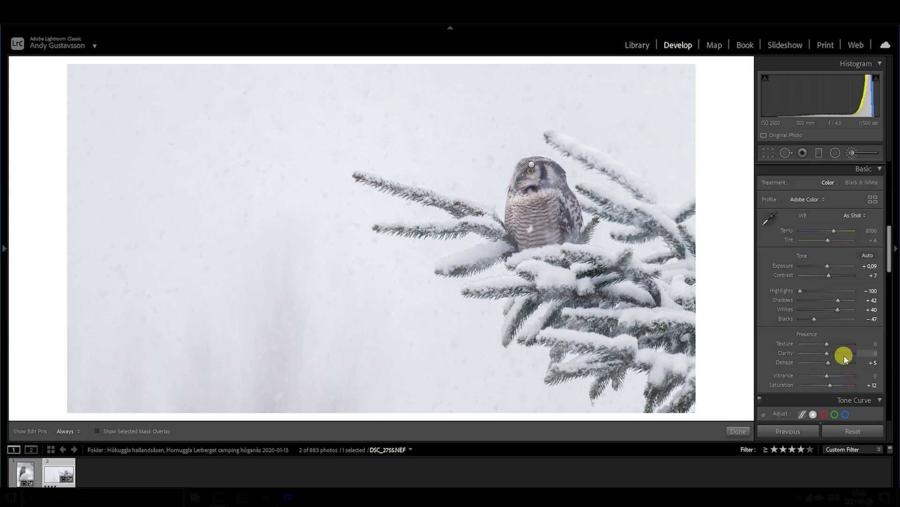
{"action": "scroll", "coordinate": [845, 358], "scroll_direction": "down", "scroll_amount": 15}
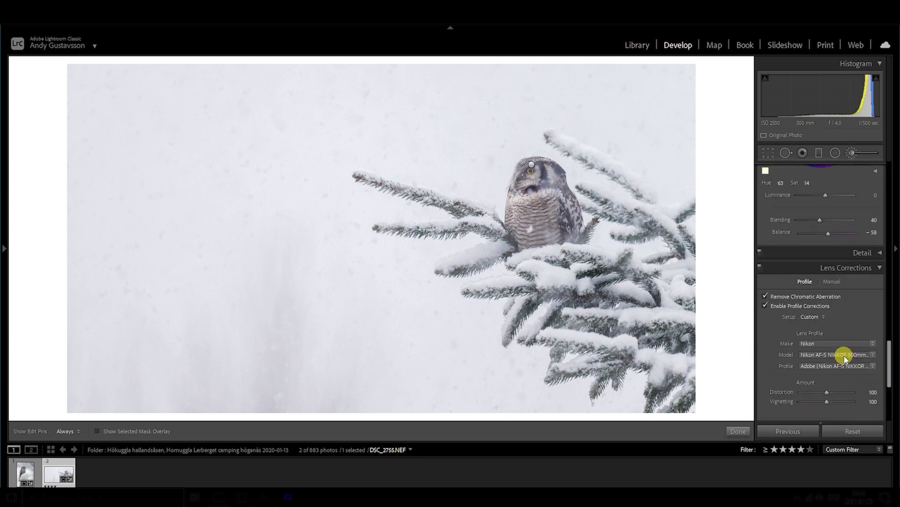
{"action": "scroll", "coordinate": [844, 355], "scroll_direction": "down", "scroll_amount": 5}
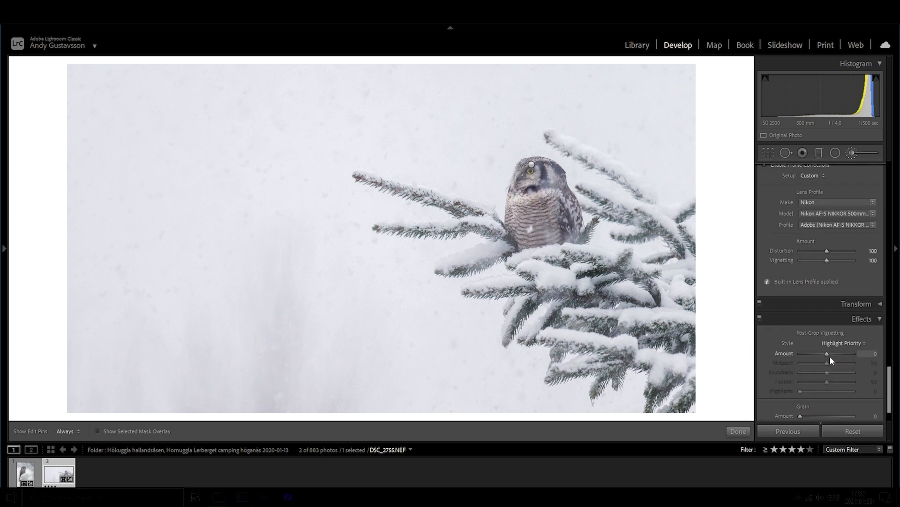
{"action": "scroll", "coordinate": [829, 356], "scroll_direction": "down", "scroll_amount": 2}
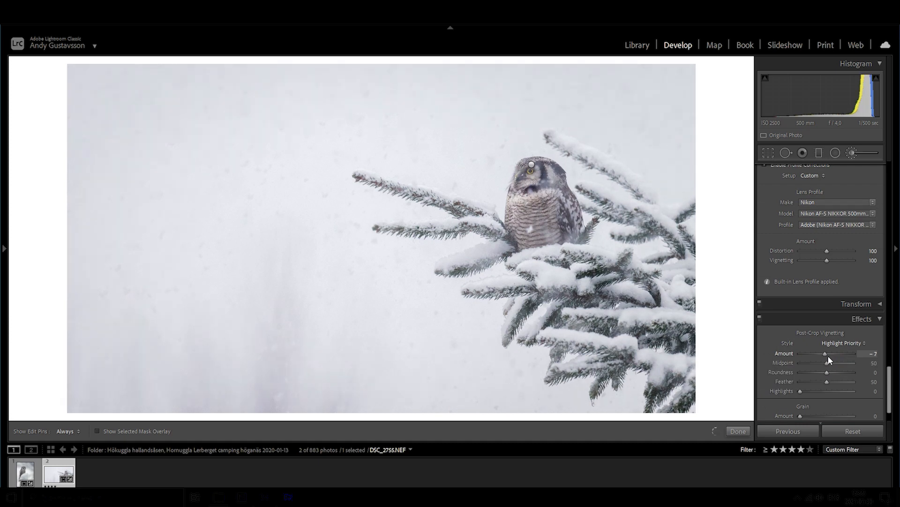
{"action": "scroll", "coordinate": [828, 355], "scroll_direction": "down", "scroll_amount": 2}
{"action": "left_click_drag", "start_coordinate": [826, 354], "coordinate": [821, 353]}
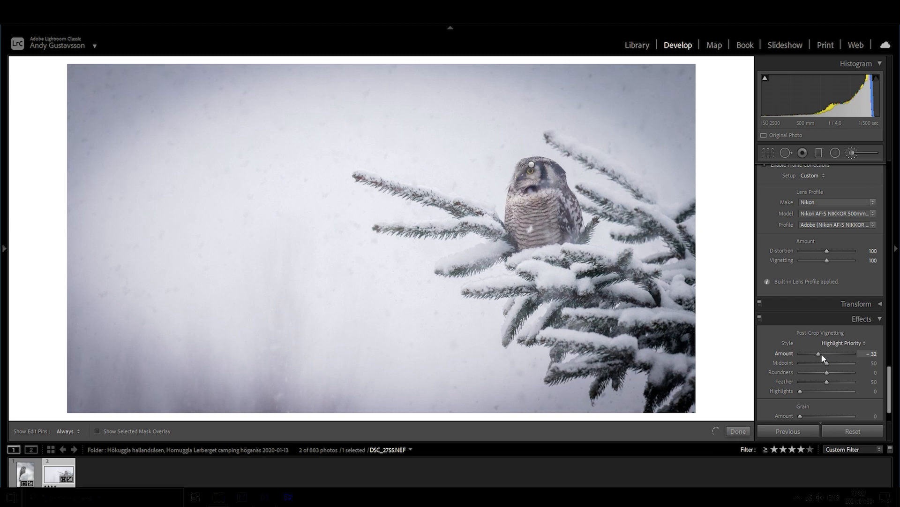
{"action": "left_click_drag", "start_coordinate": [821, 353], "coordinate": [826, 354]}
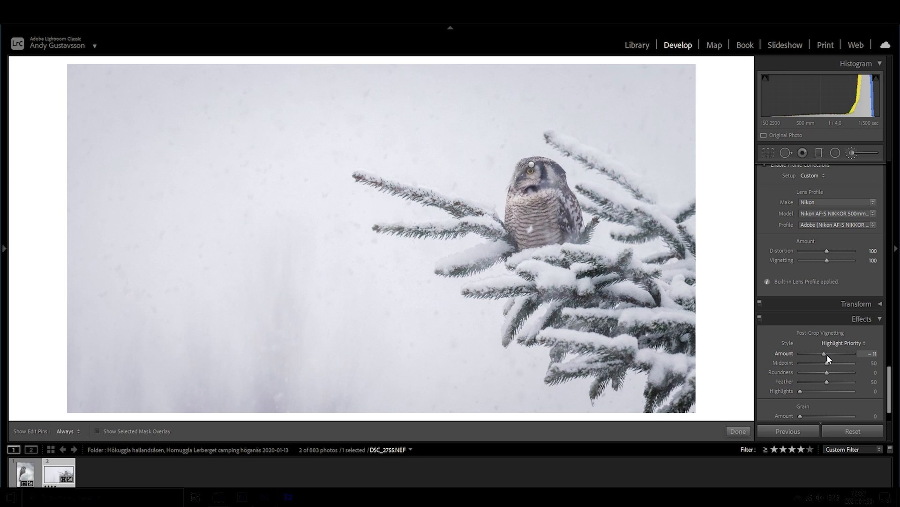
Refine the post-crop vignette to Amount -9, Midpoint 21 and Feather 100, and close the adjustment brush.
{"action": "left_click_drag", "start_coordinate": [828, 355], "coordinate": [874, 374]}
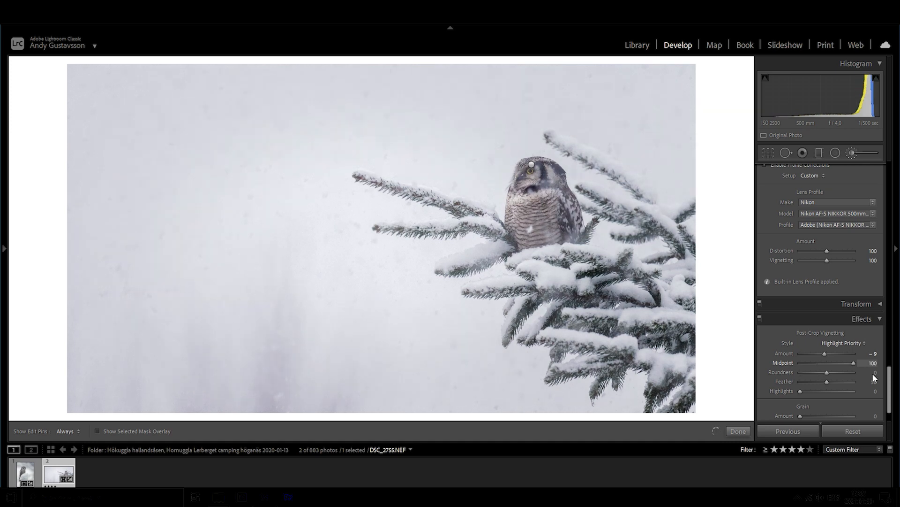
{"action": "left_click_drag", "start_coordinate": [873, 373], "coordinate": [811, 374]}
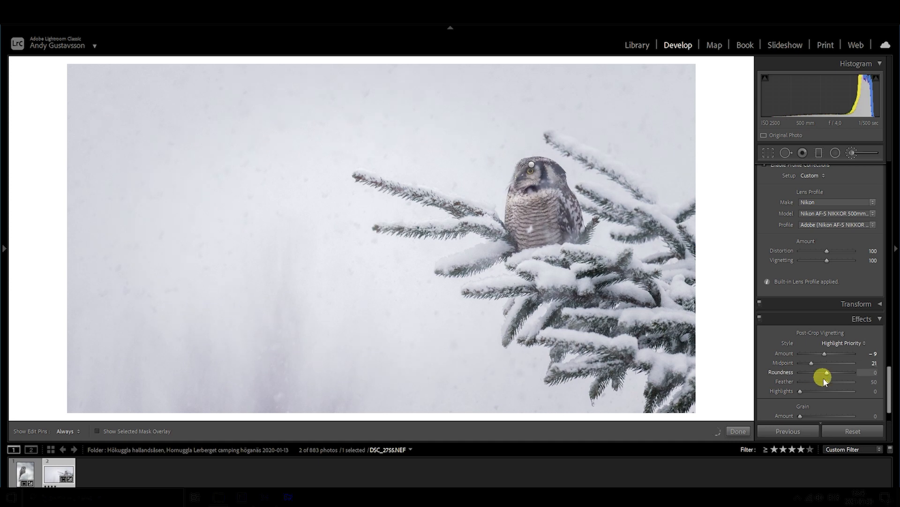
{"action": "left_click_drag", "start_coordinate": [887, 387], "coordinate": [887, 383]}
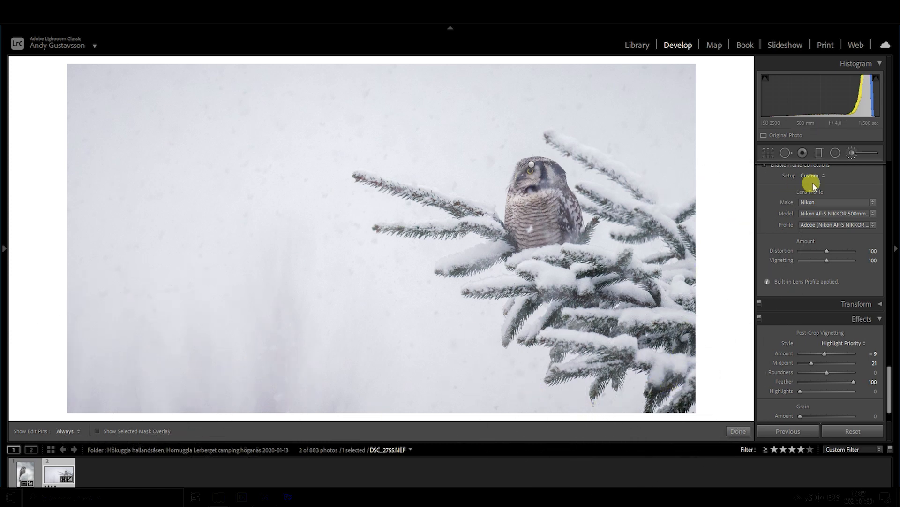
{"action": "left_click", "coordinate": [852, 155]}
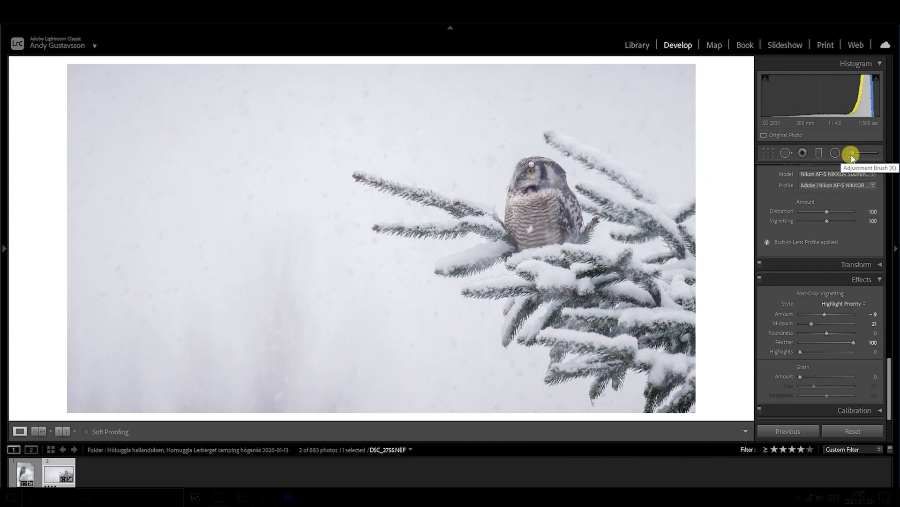
{"action": "left_click", "coordinate": [850, 154]}
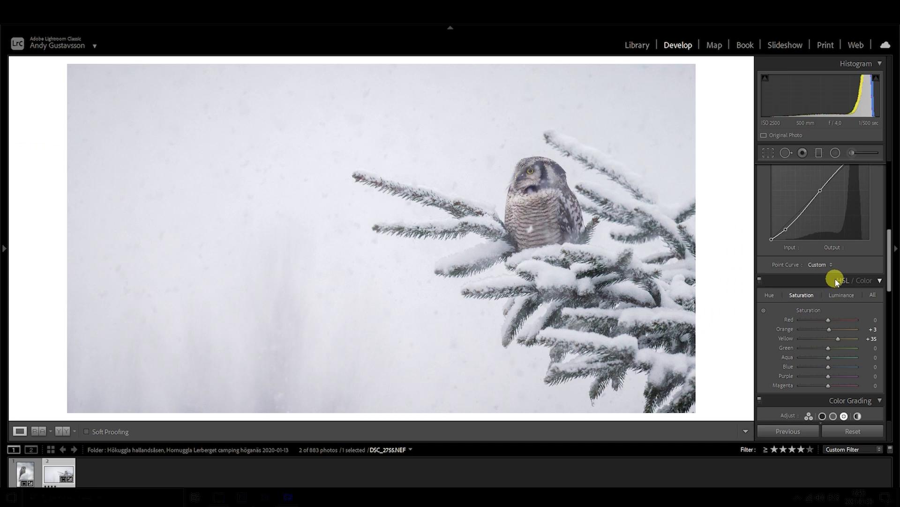
Try raising the photo's overall Exposure to +0.18 and undo that change.
{"action": "scroll", "coordinate": [836, 282], "scroll_direction": "up", "scroll_amount": 5}
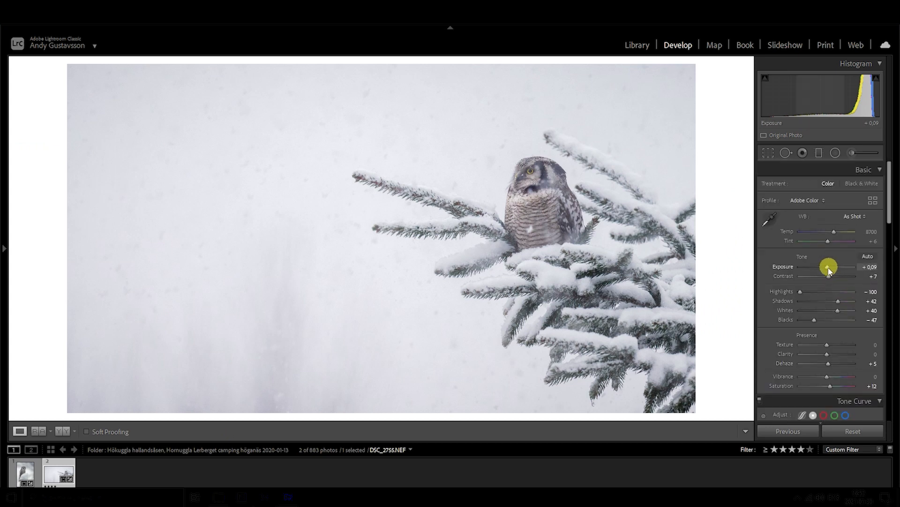
{"action": "left_click_drag", "start_coordinate": [828, 267], "coordinate": [829, 267]}
{"action": "left_click", "coordinate": [829, 268]}
{"action": "key", "text": "ctrl+z"}
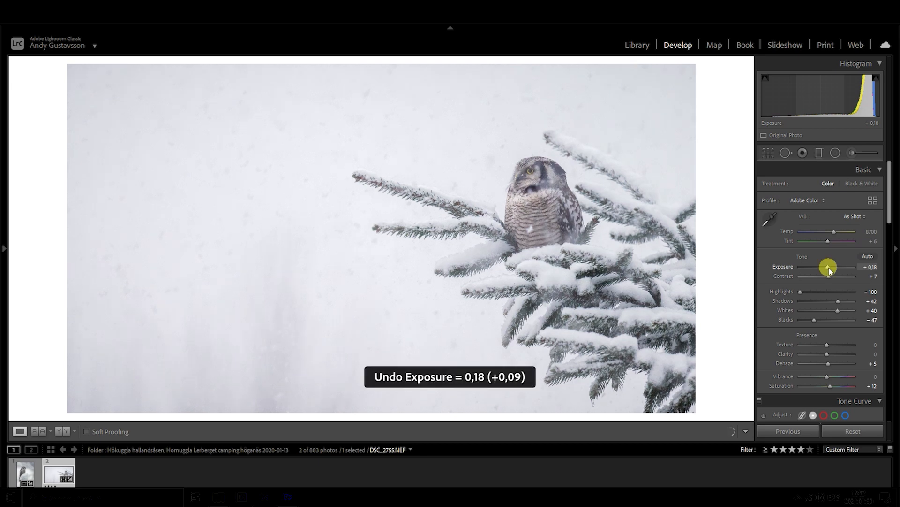
Compare the before and after versions side by side for DSC_2755.NEF and the first owl photo, DSC_1234.NEF.
{"action": "key", "text": "y"}
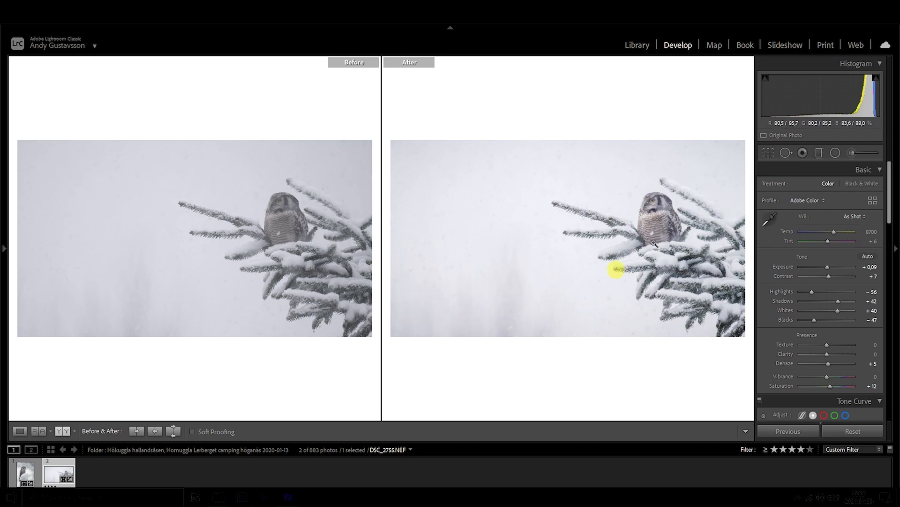
{"action": "left_click", "coordinate": [33, 472]}
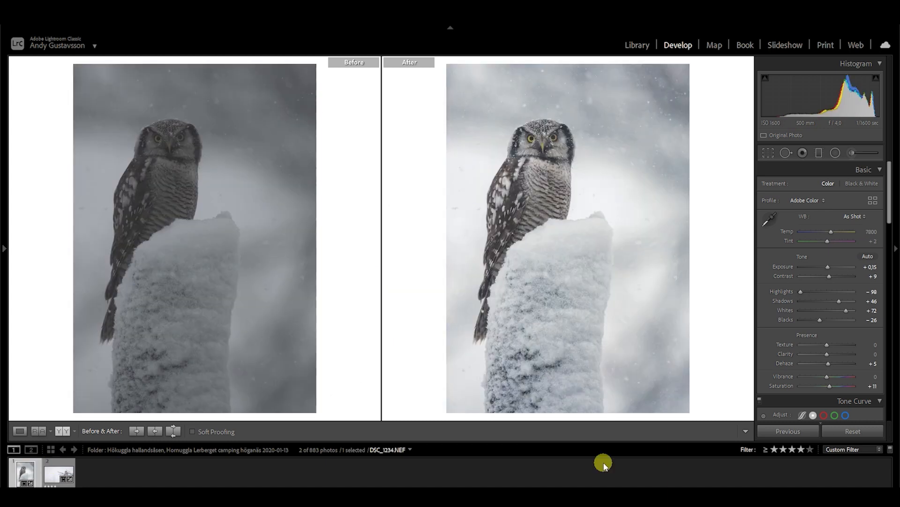